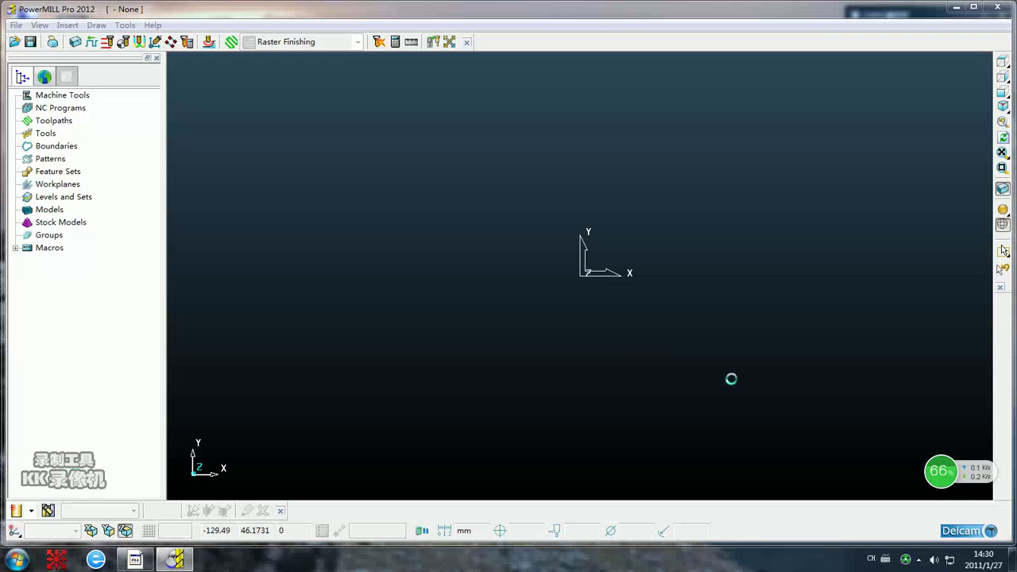
Run the one-click memory clean-up in the 2345加速小助手 widget and close its window.
mouse_move(942, 475)
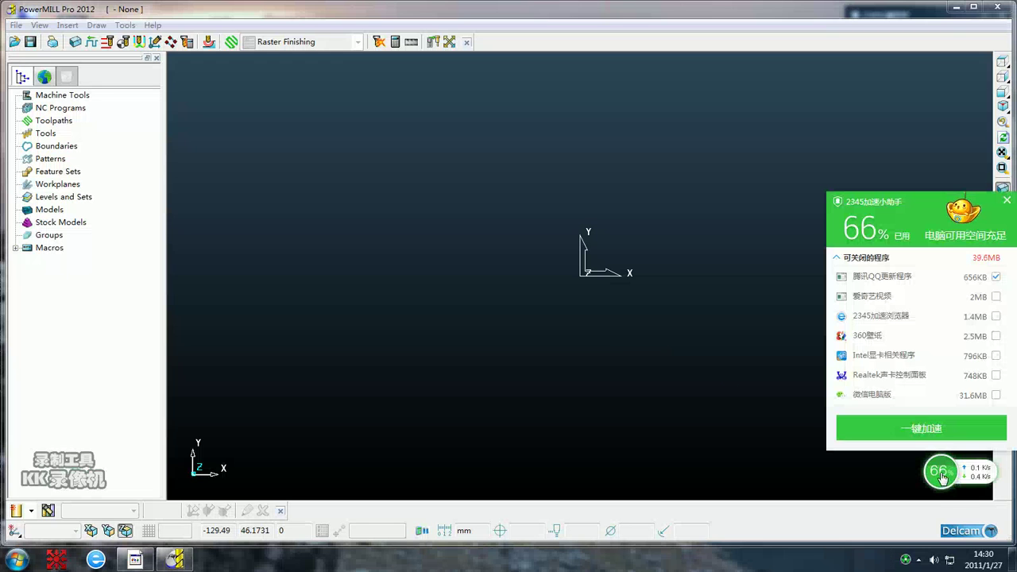
left_click(901, 430)
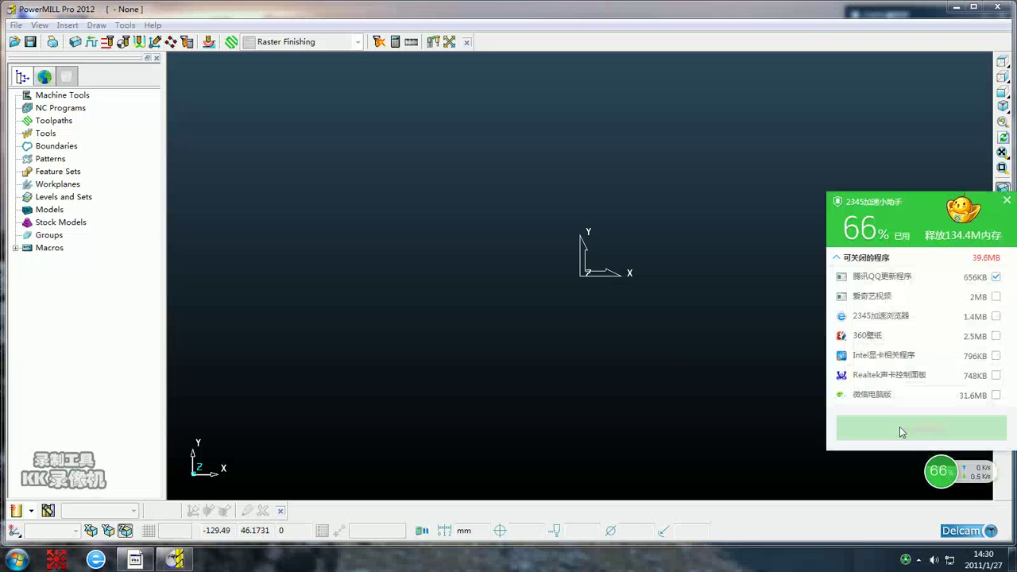
left_click(1005, 202)
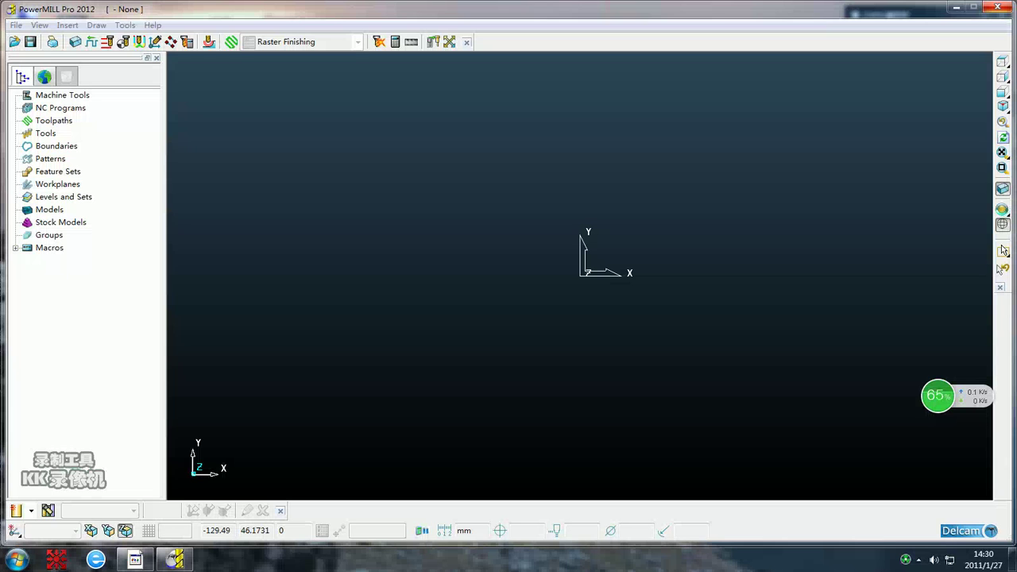
Display the imported dragon pillar model with plain shading, viewed along the Z axis.
left_click(1003, 211)
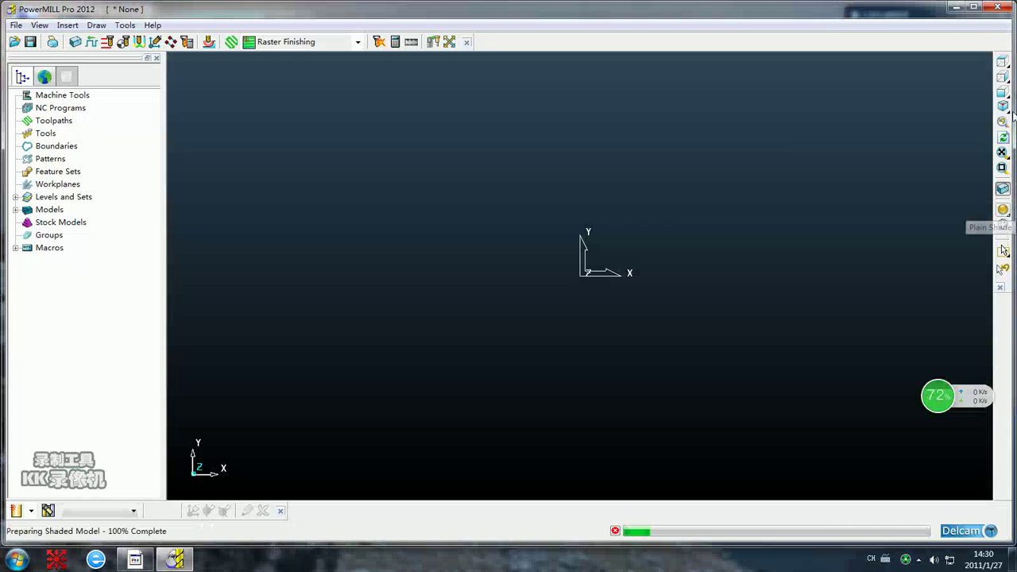
left_click(1004, 63)
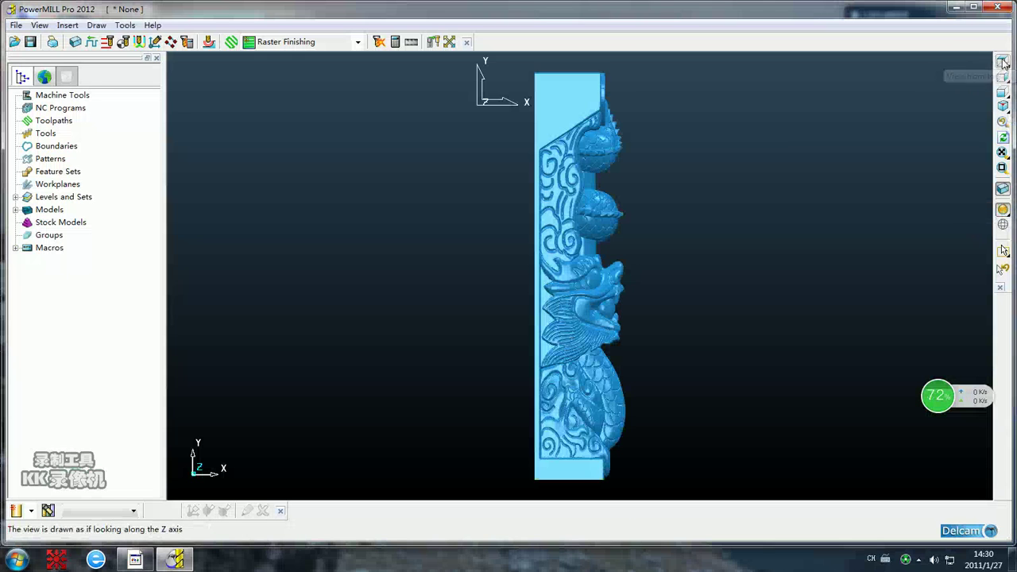
Rotate the dragon pillar model twice by 90° about the Z axis with the model Transform command.
right_click(565, 284)
mouse_move(646, 494)
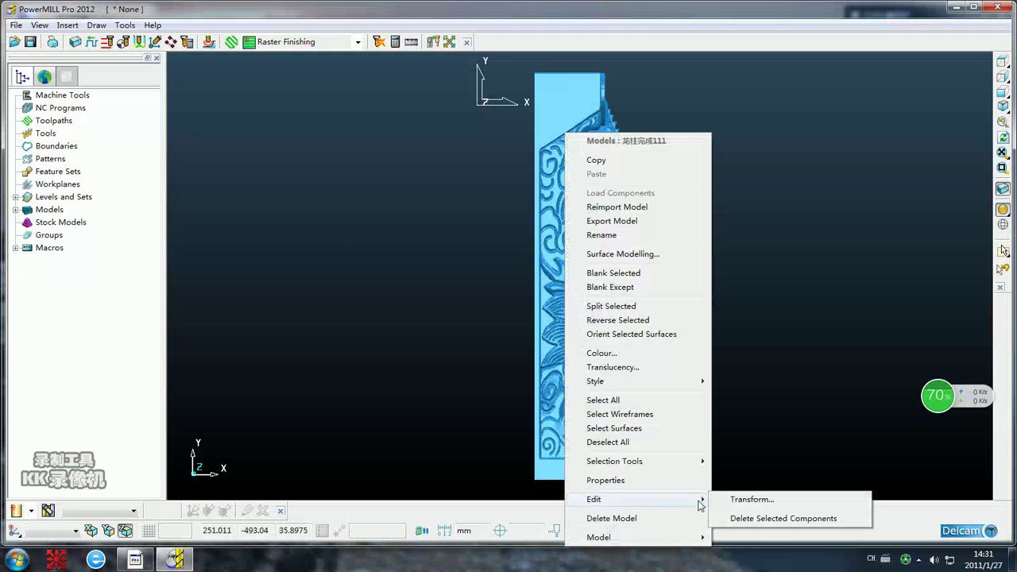
left_click(743, 499)
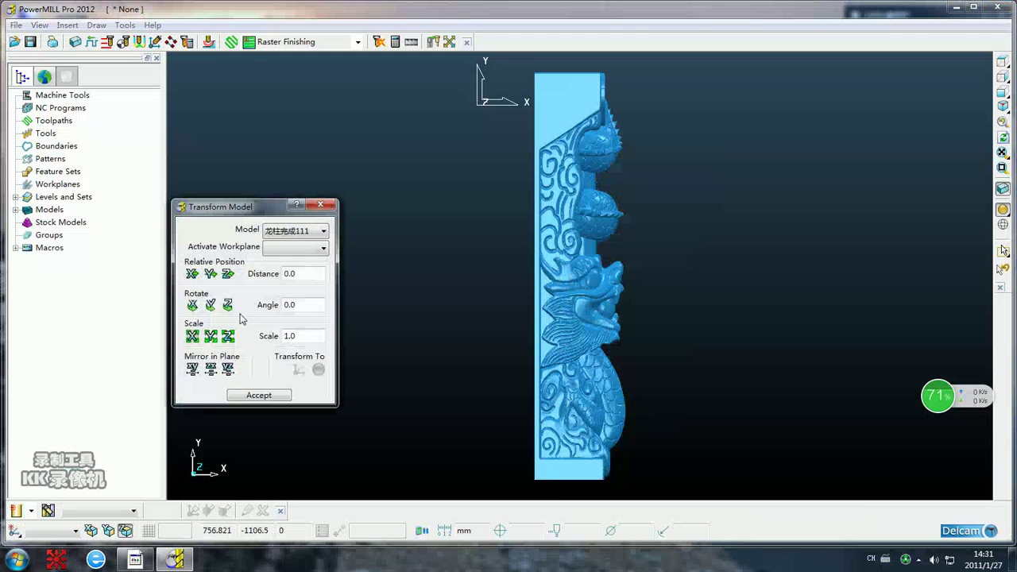
left_click(298, 305)
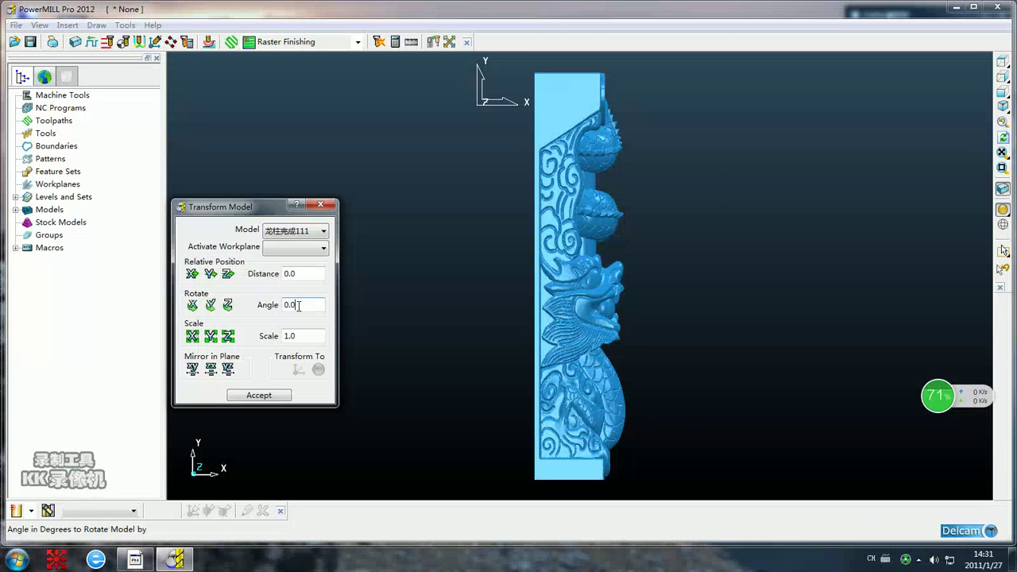
double_click(291, 305)
type("90")
left_click(232, 309)
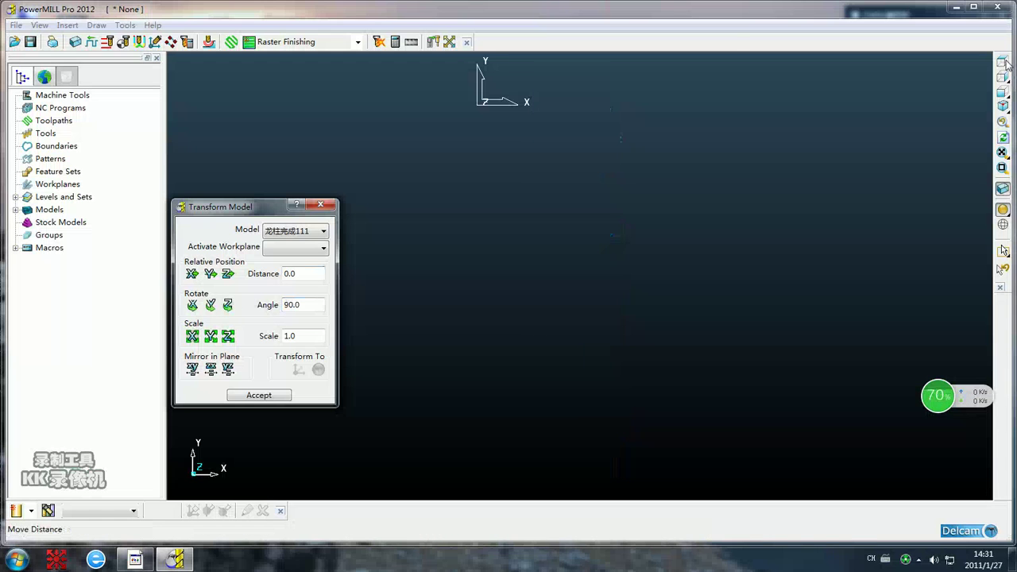
left_click(1004, 64)
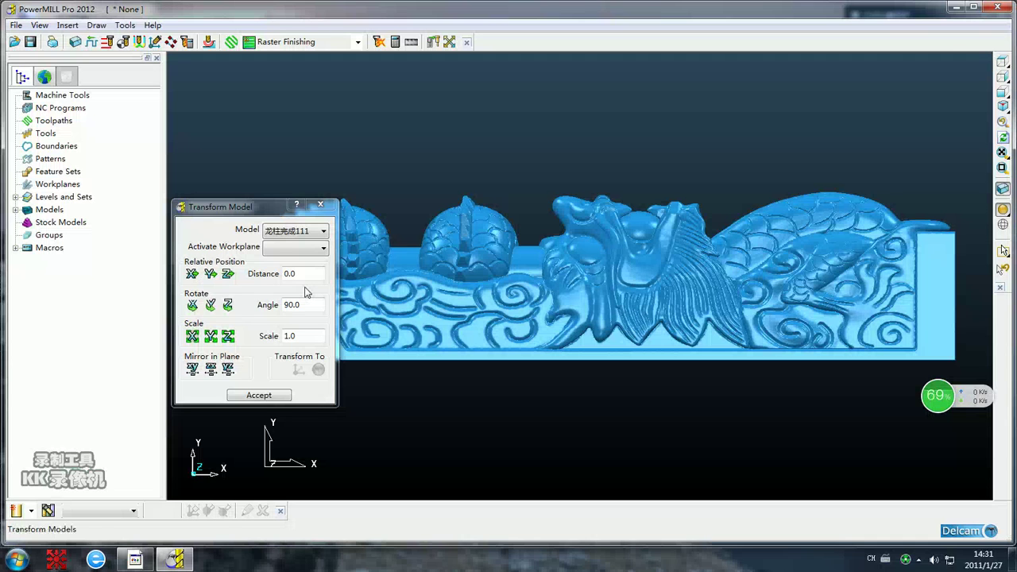
left_click(228, 305)
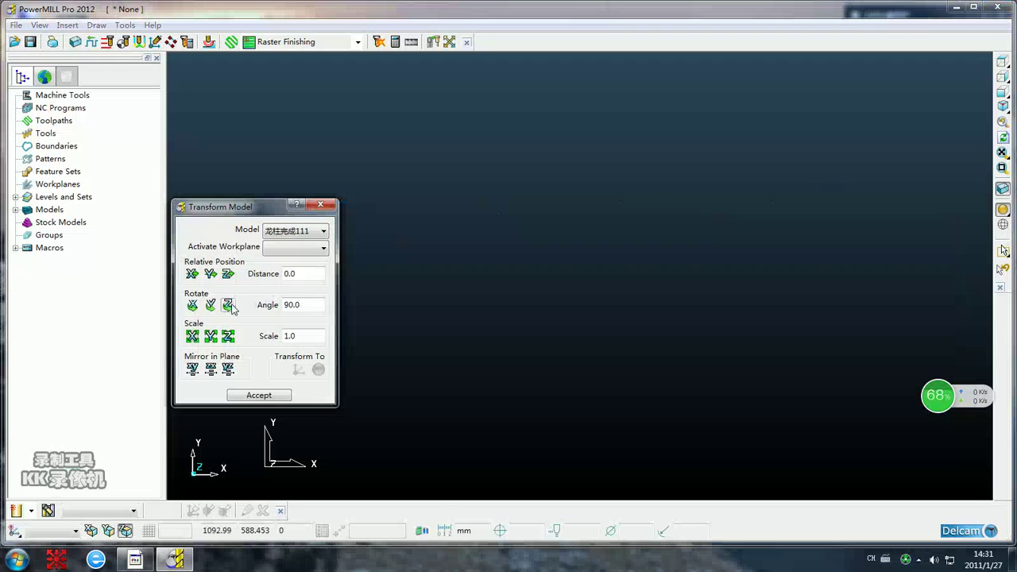
left_click(1004, 62)
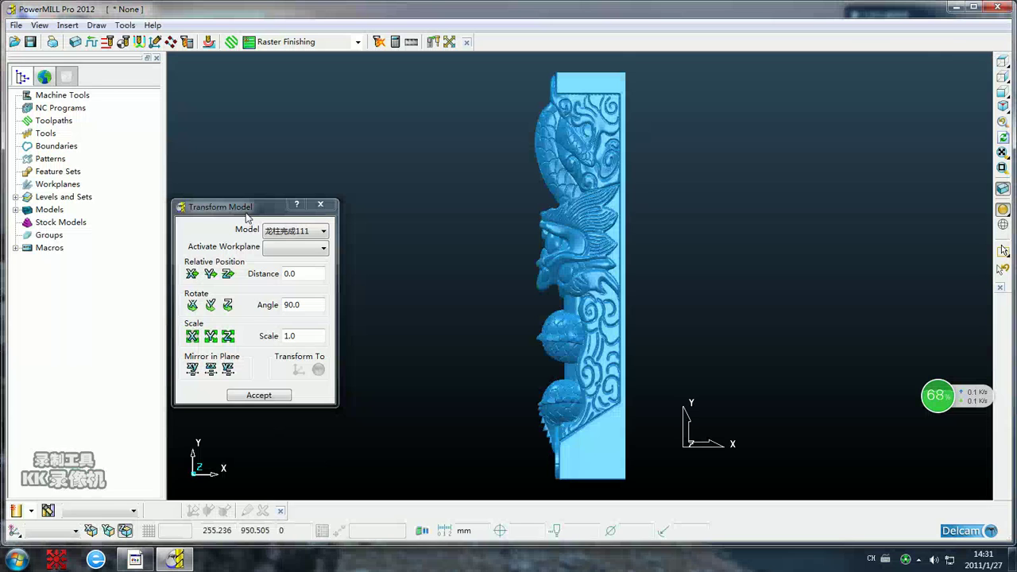
Try rotating the model 90° about the X axis, and reverse it with a -90° rotation about X.
left_click(191, 306)
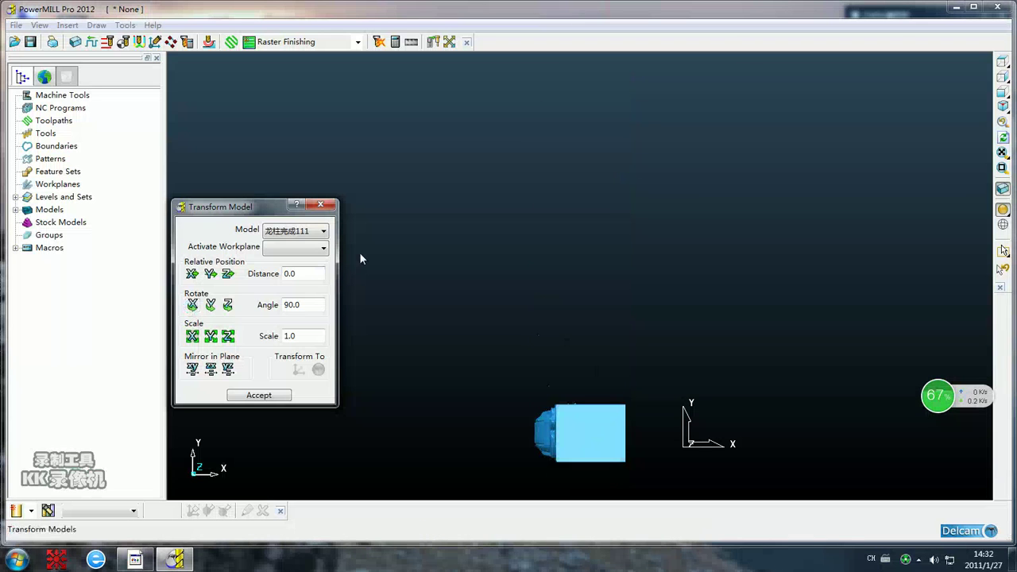
left_click(285, 304)
type("-")
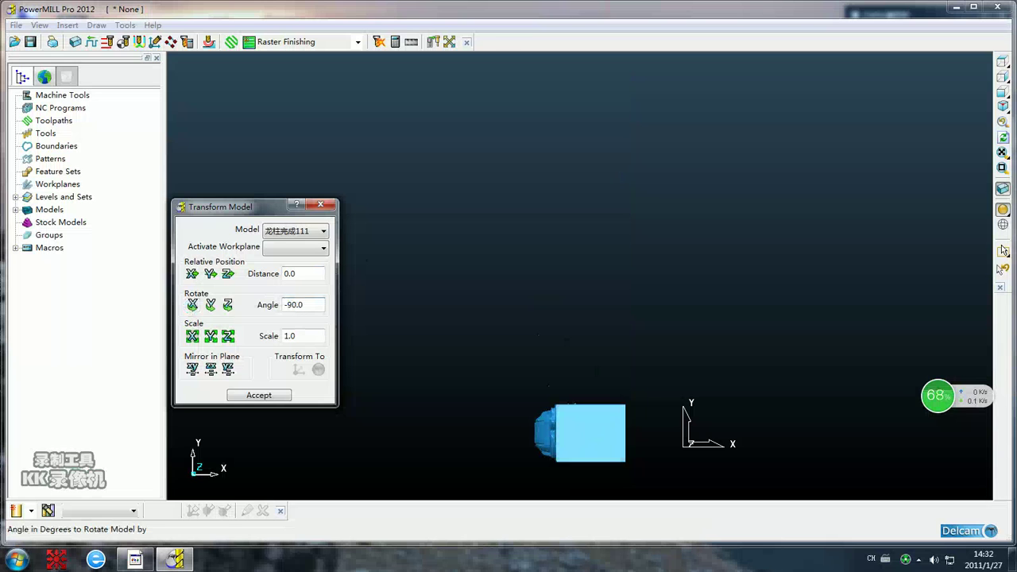
left_click(192, 306)
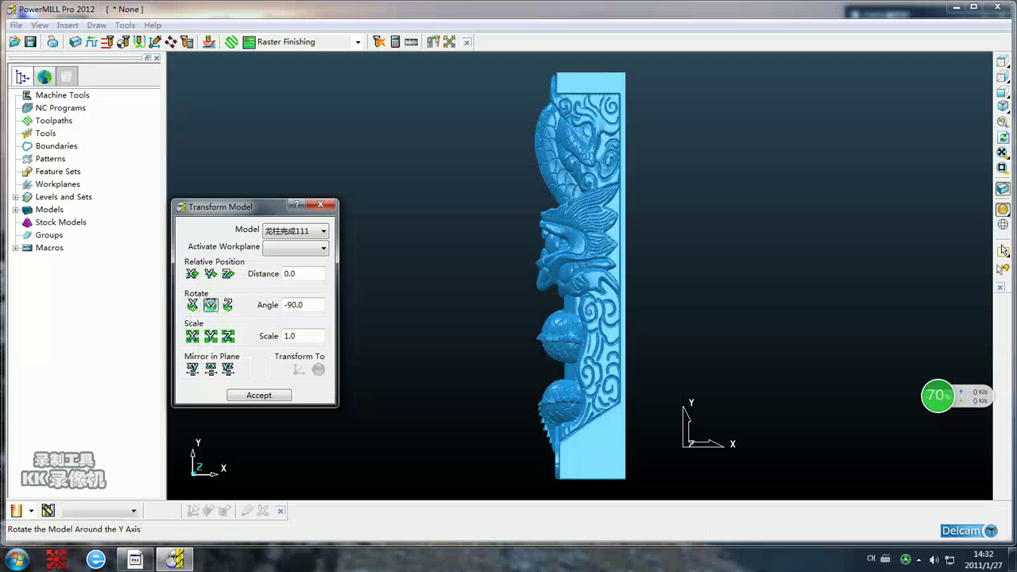
Rotate the model about the Y axis by -90° and again by 180°, and accept the transformation.
left_click(210, 306)
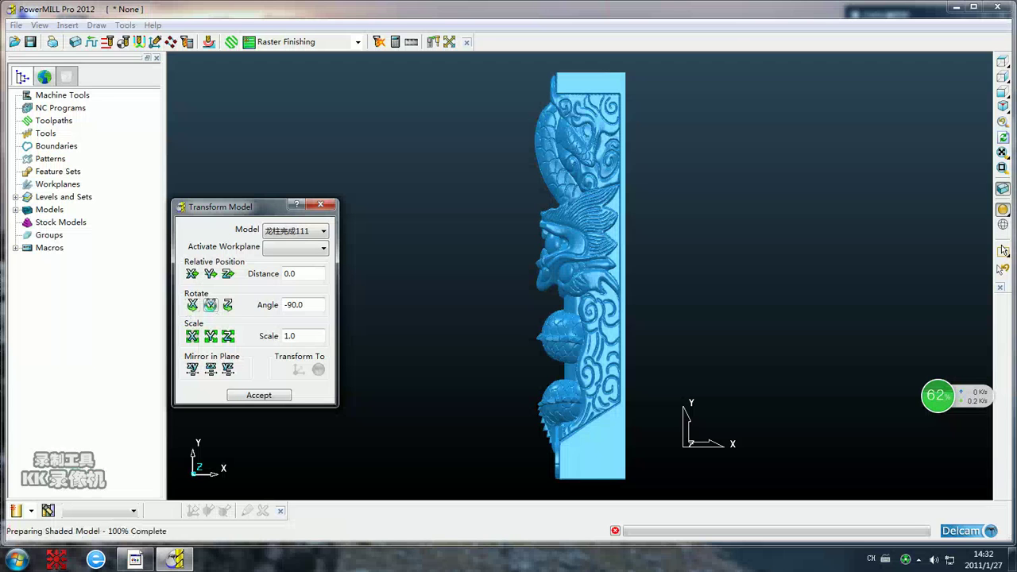
left_click(210, 306)
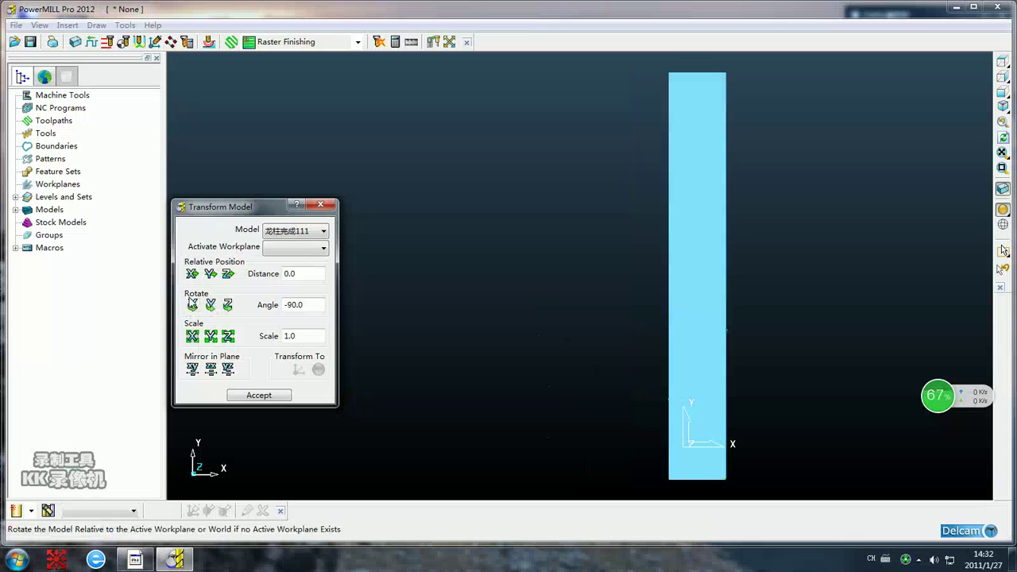
left_click_drag(313, 305, 276, 299)
type("180")
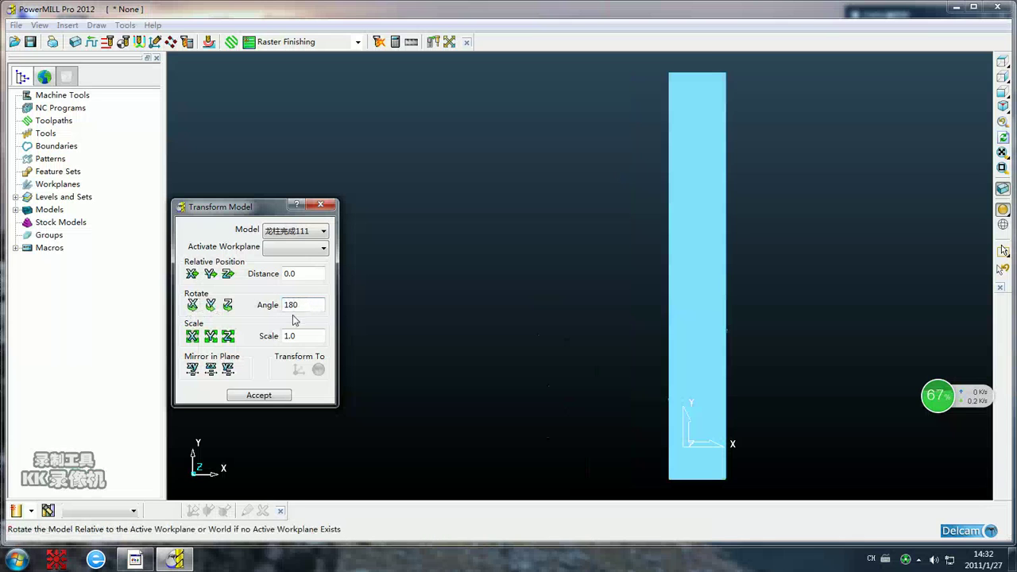
left_click(211, 306)
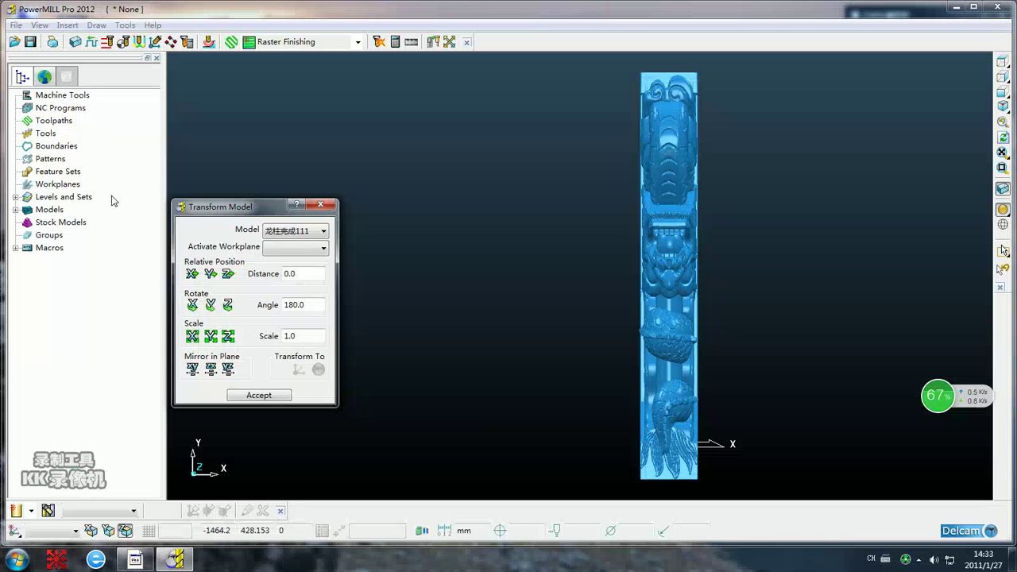
left_click(270, 395)
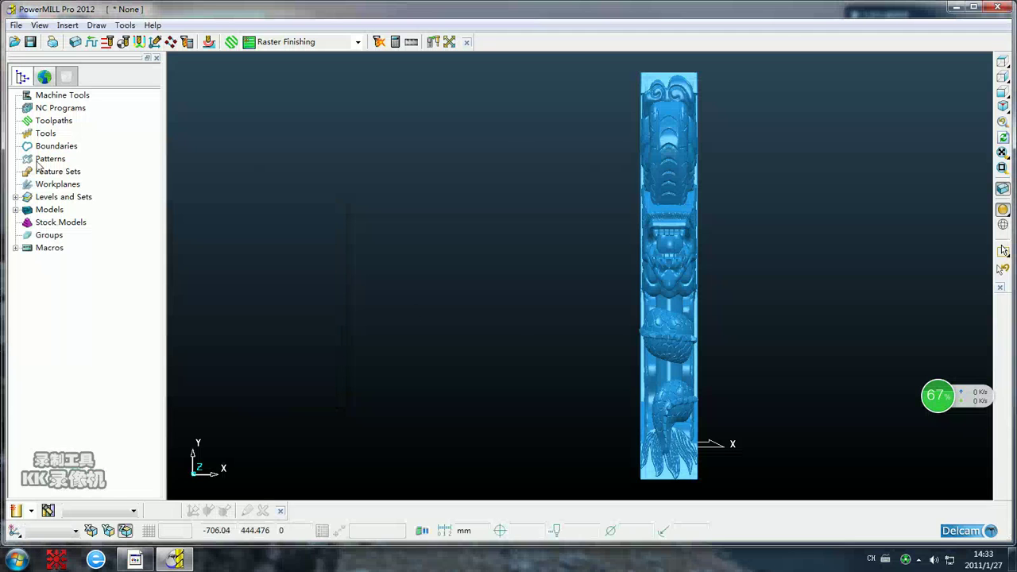
Calculate a box-shaped stock block from the model's limits and accept it.
left_click(77, 43)
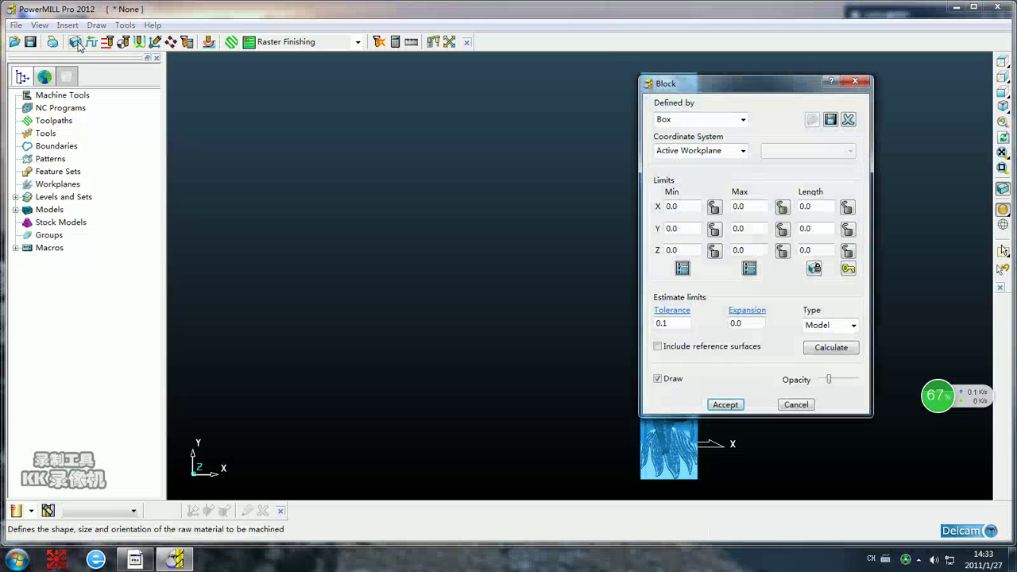
left_click(831, 349)
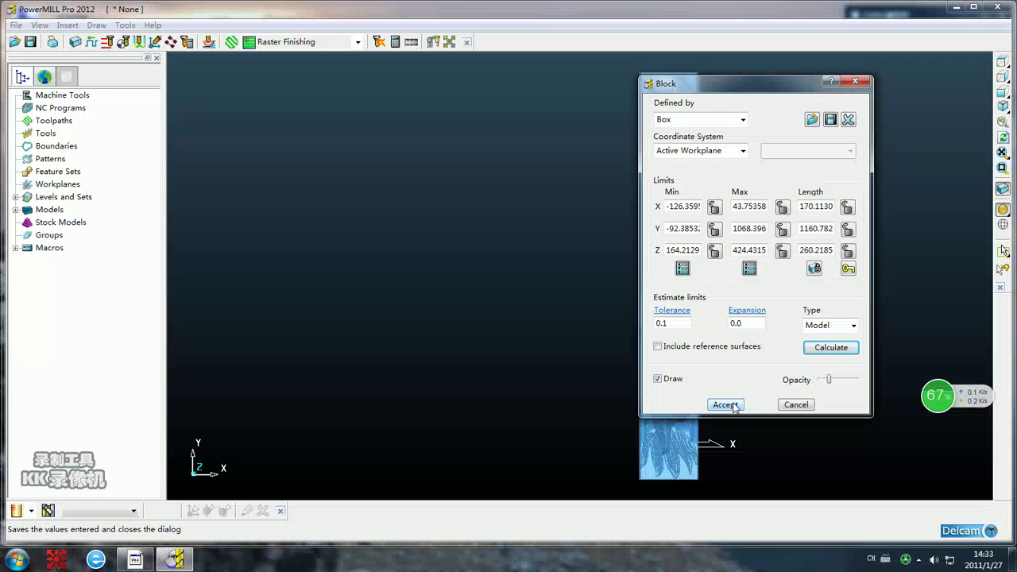
left_click(725, 404)
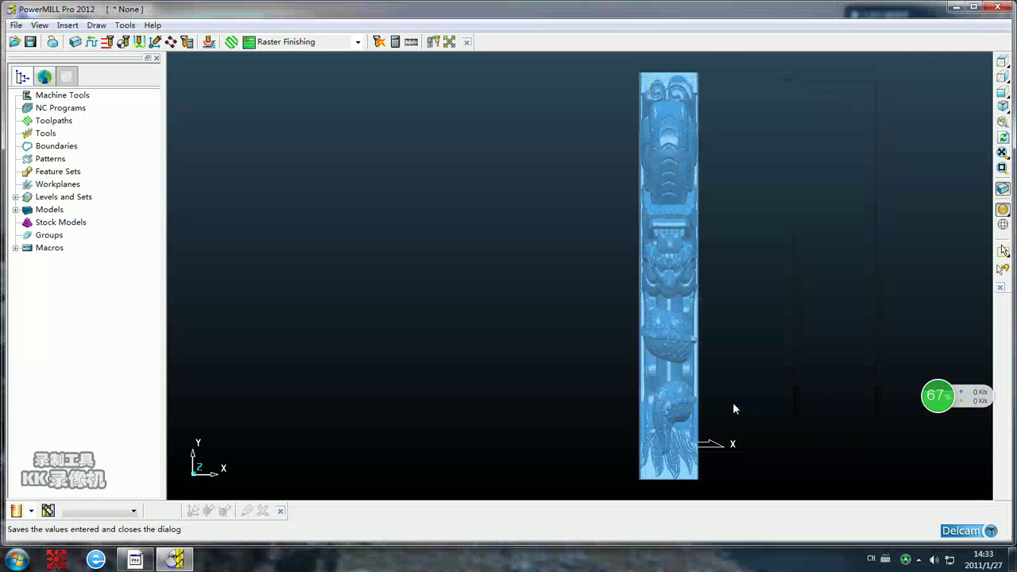
Scale the dragon pillar model by a factor of 0.5 along the Z, Y and X axes and accept the transformation.
right_click(664, 263)
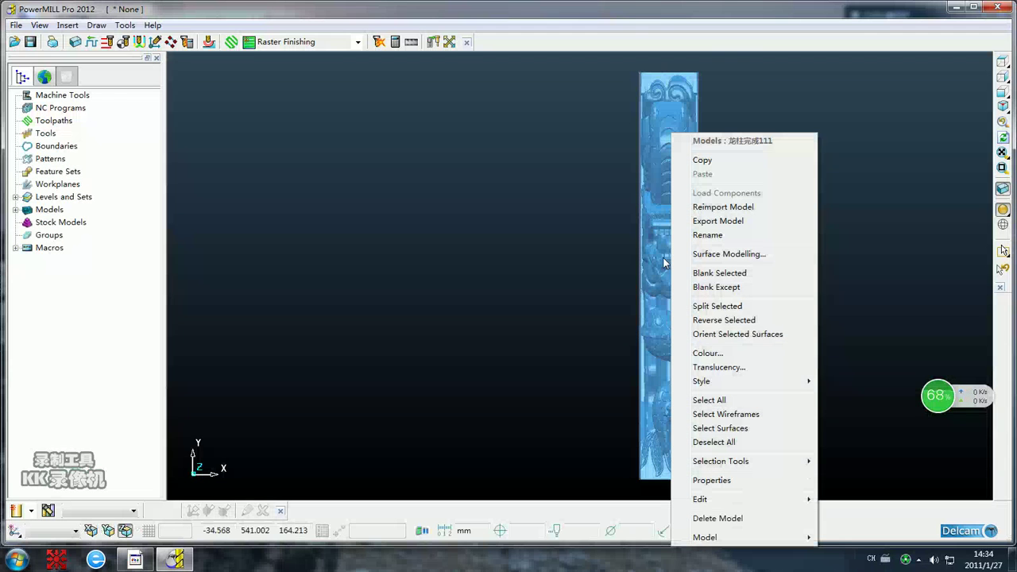
mouse_move(736, 503)
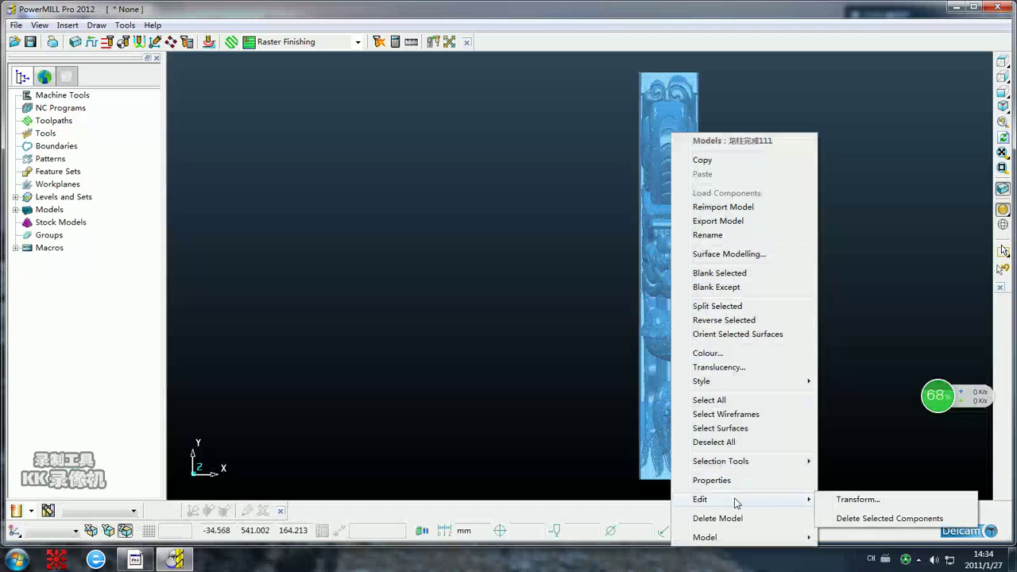
left_click(858, 499)
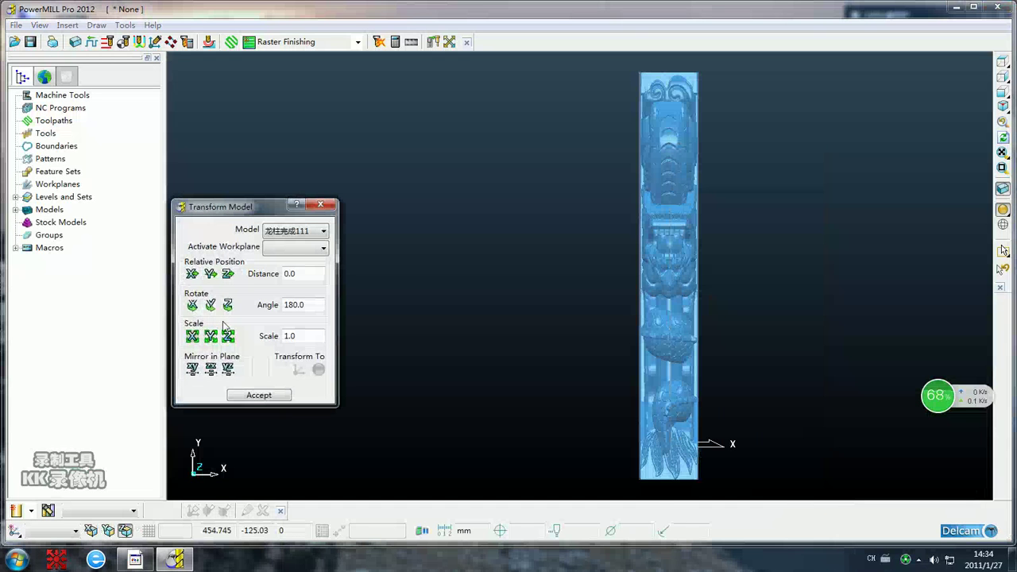
double_click(302, 335)
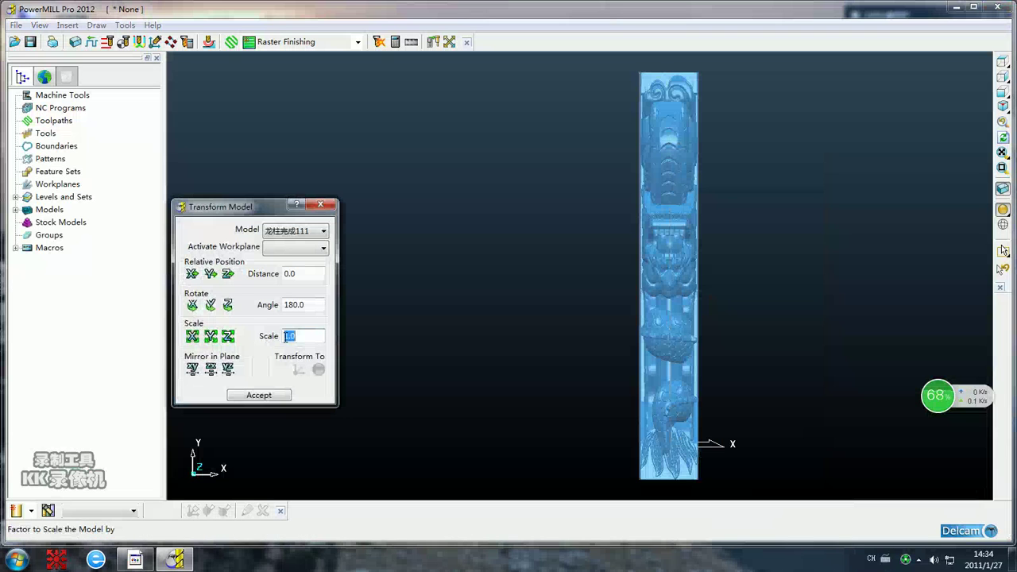
type("0.5")
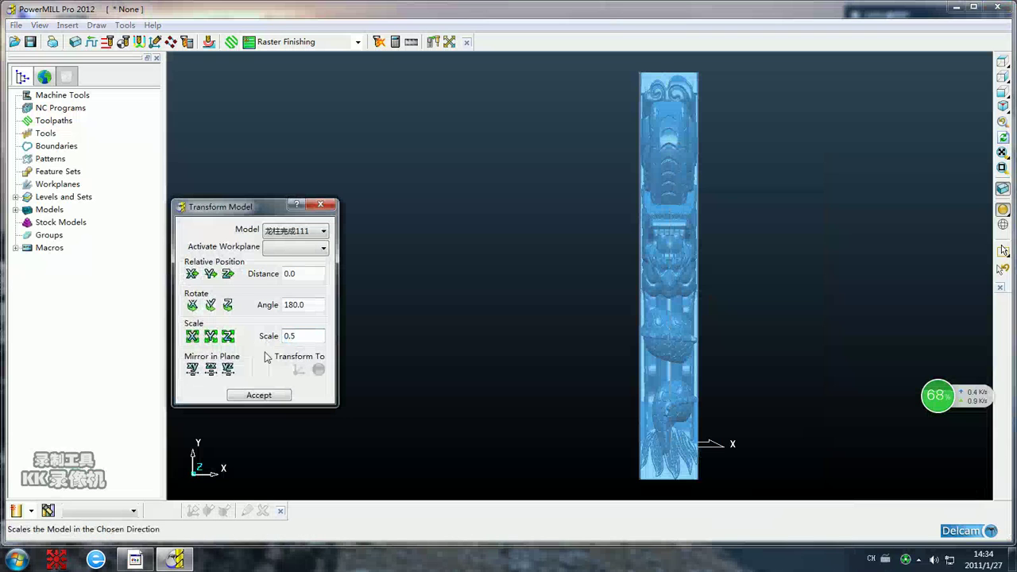
left_click(228, 337)
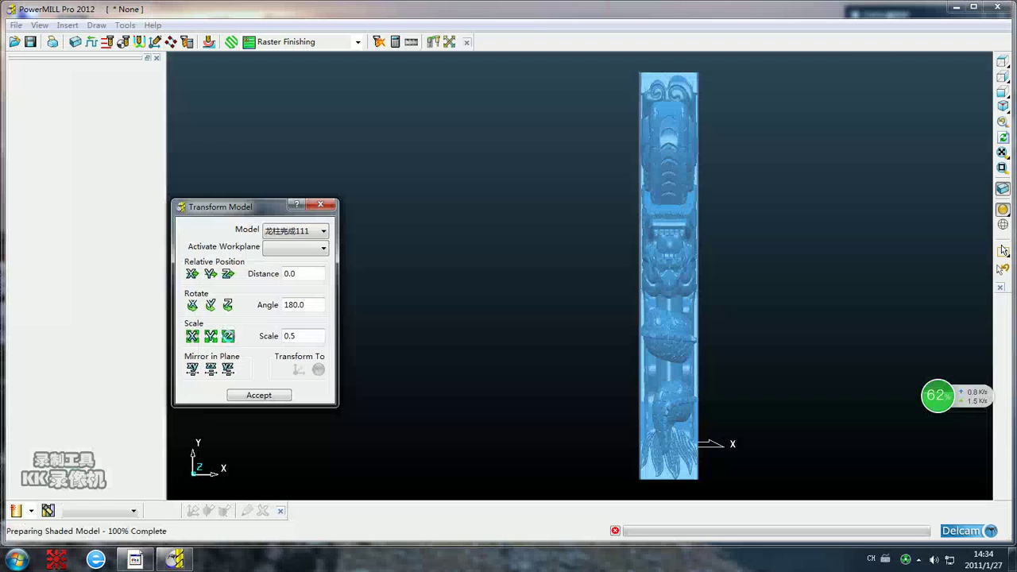
left_click(211, 338)
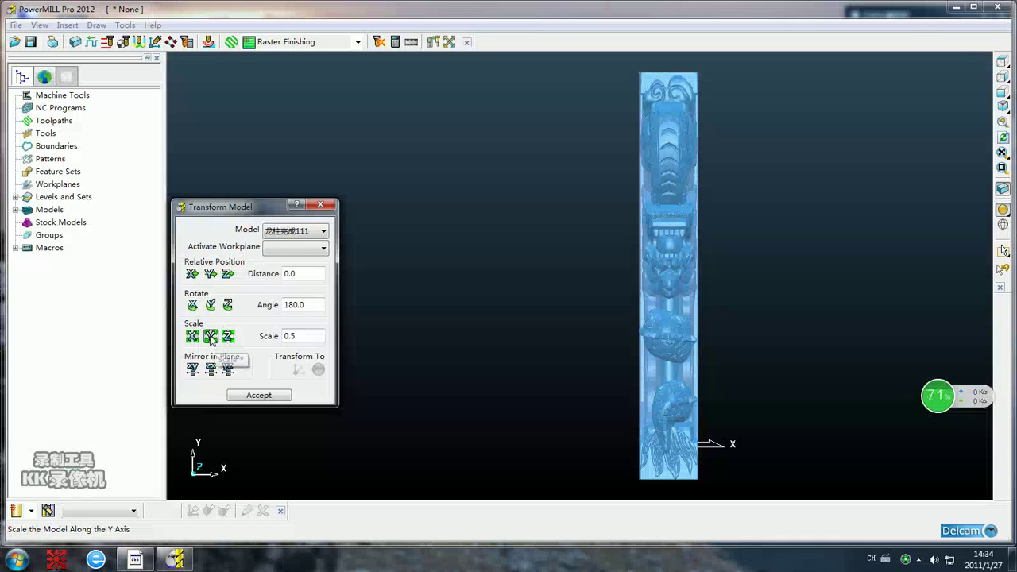
left_click(211, 337)
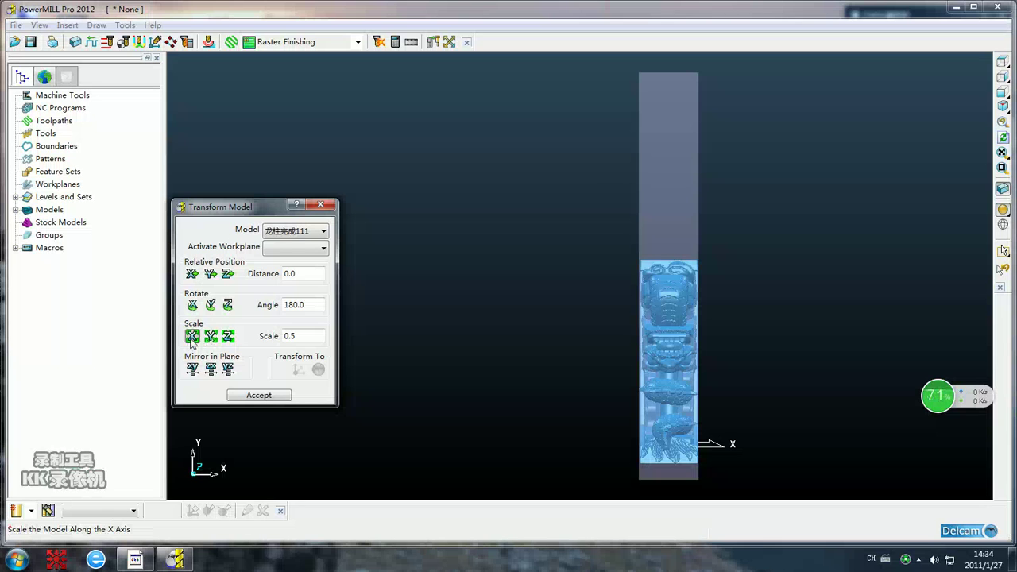
left_click(191, 336)
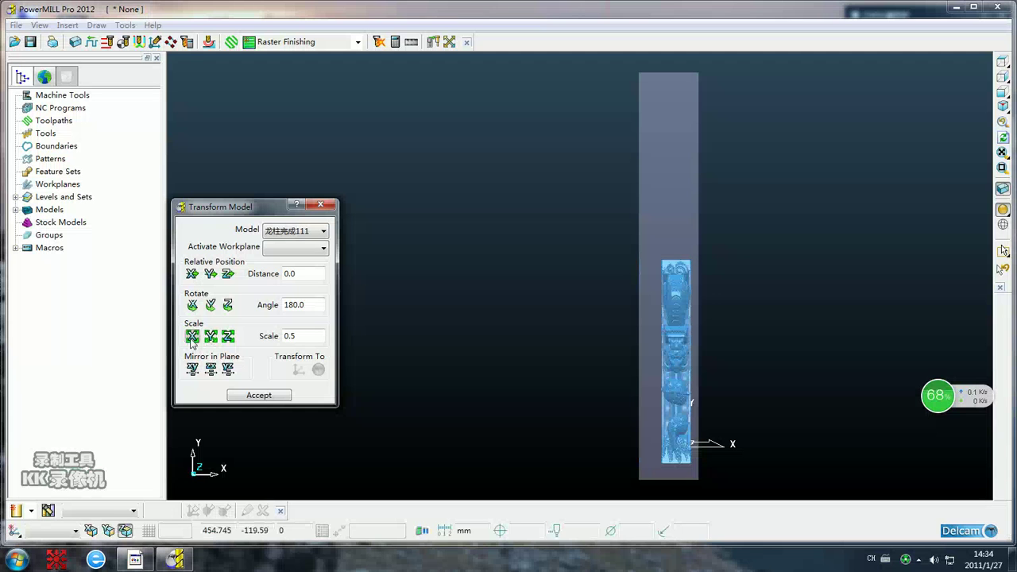
left_click(259, 395)
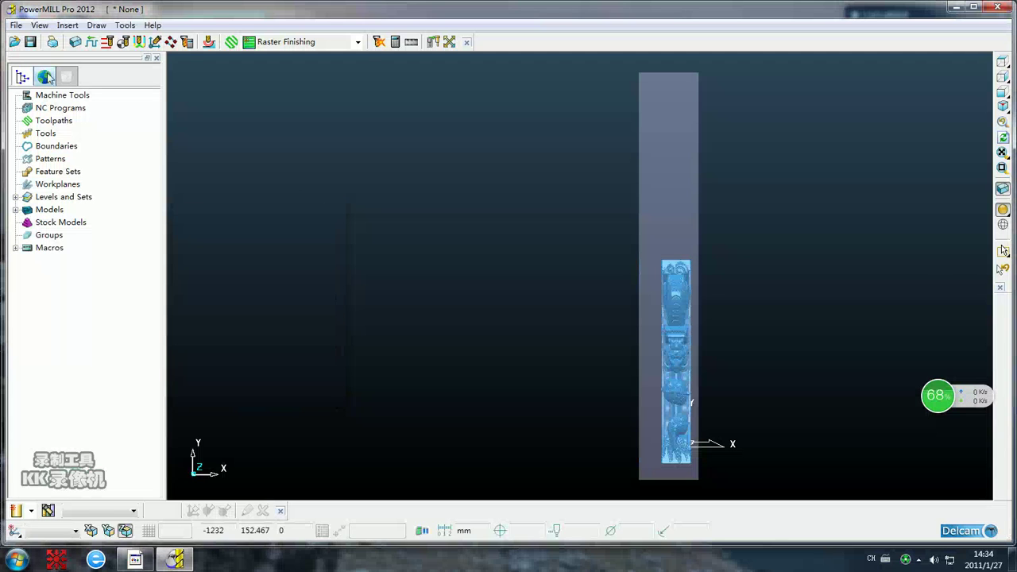
Recalculate the box-shaped stock block from the scaled model's limits and accept it.
left_click(75, 41)
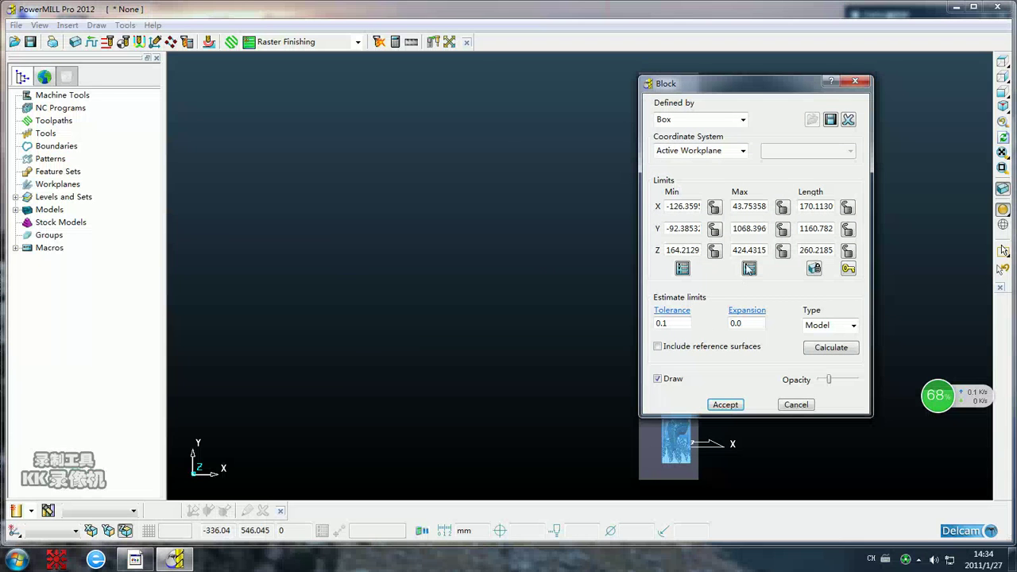
left_click(823, 348)
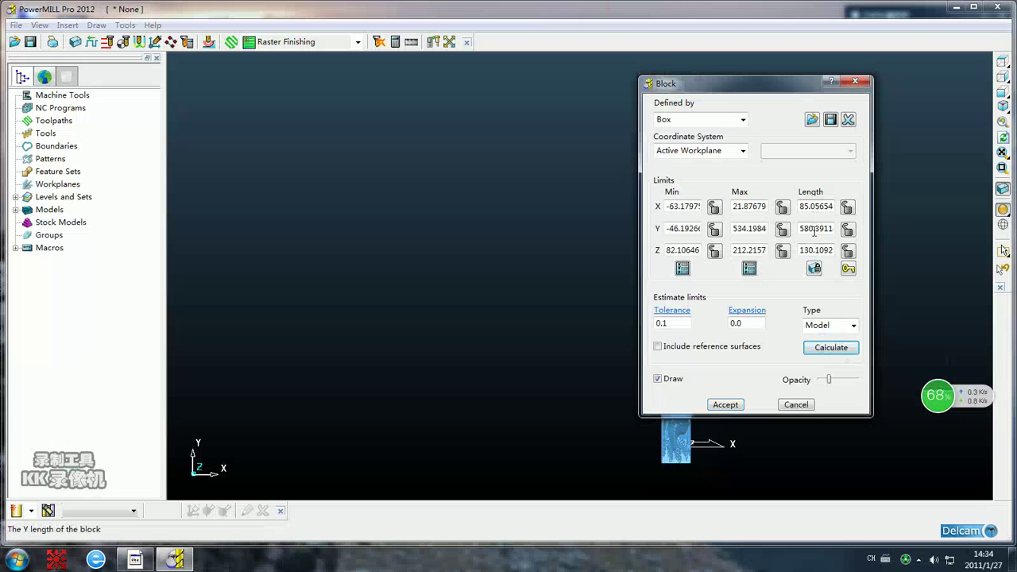
left_click(724, 405)
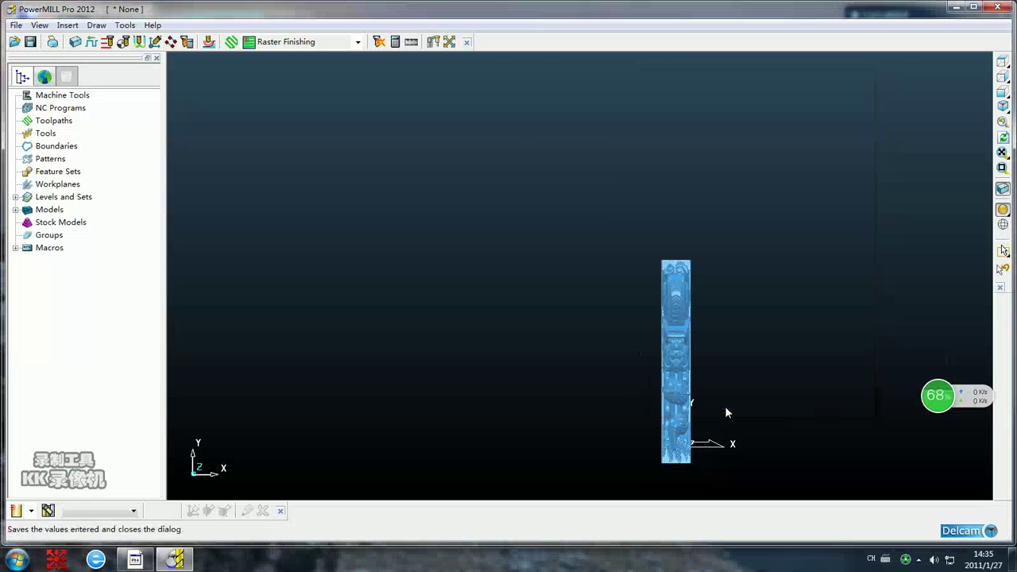
Start creating a workplane positioned using the block, with the block's lower end turned into view, and dismiss the advertisement.
left_click(1002, 63)
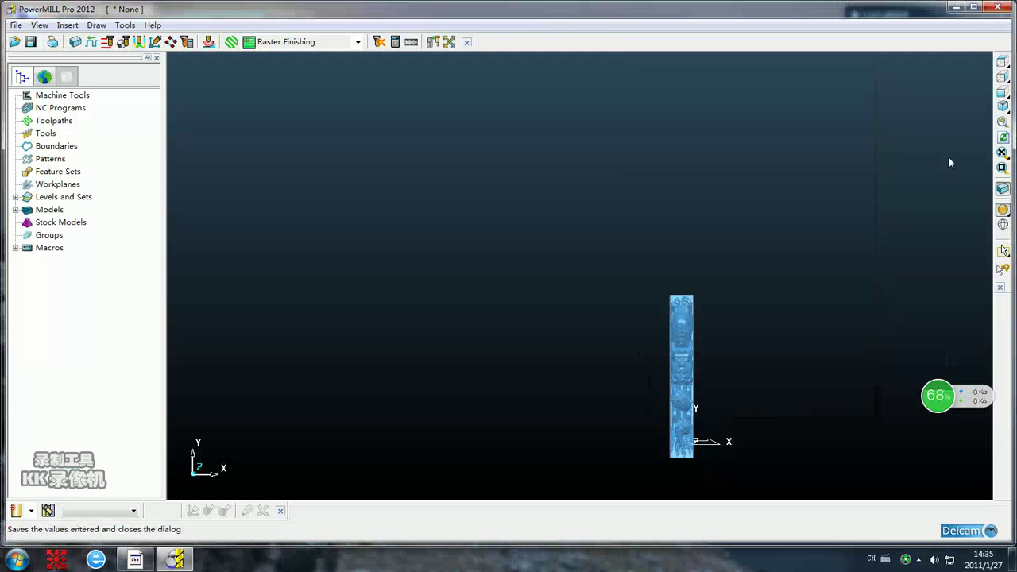
left_click(56, 187)
right_click(54, 189)
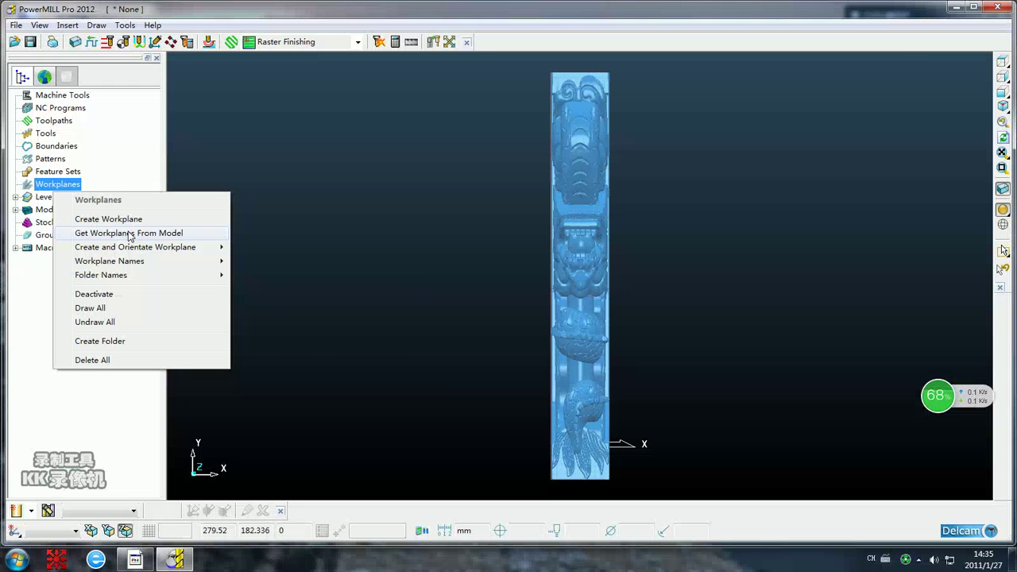
mouse_move(134, 274)
mouse_move(202, 249)
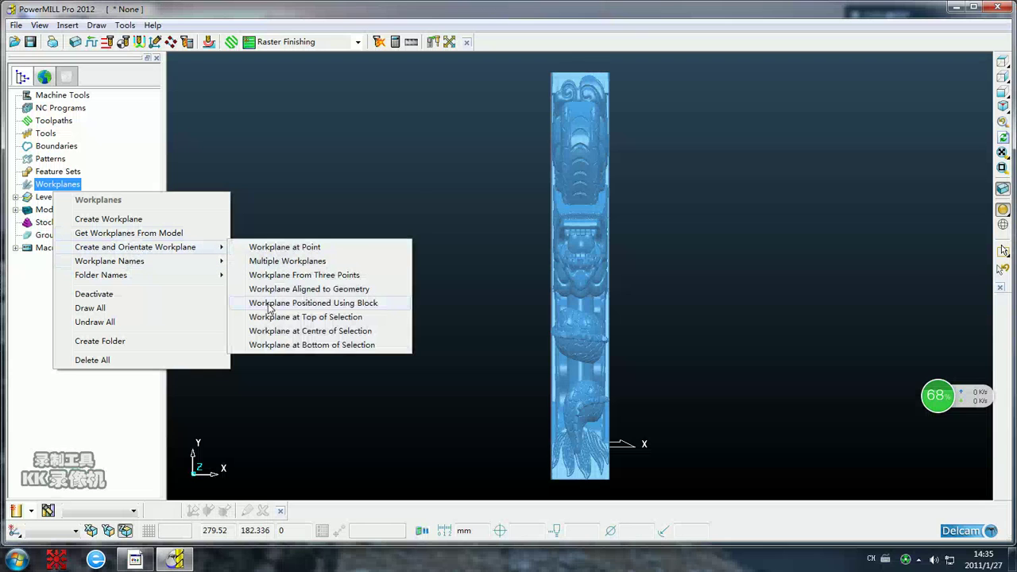
left_click(272, 304)
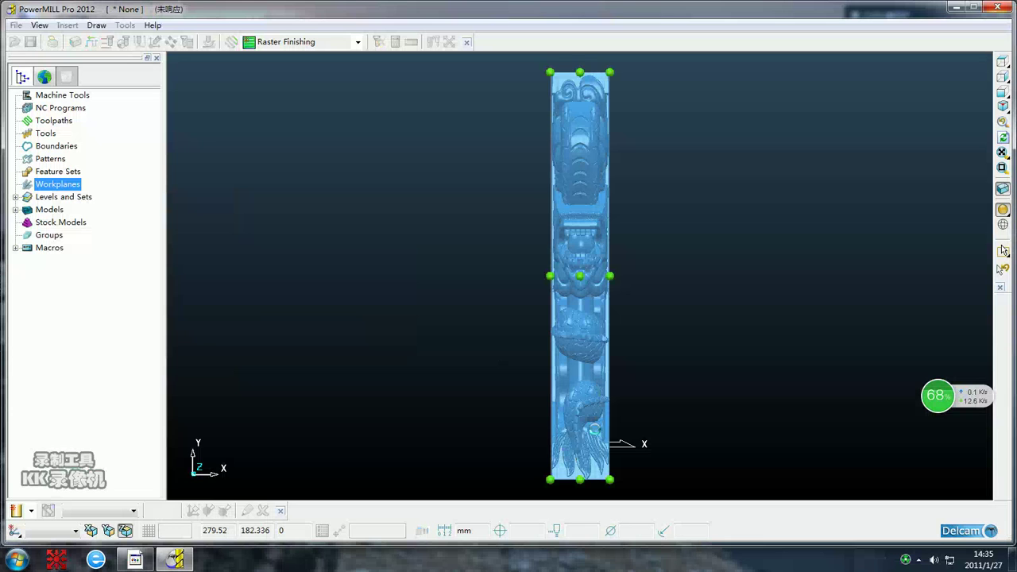
key("Up")
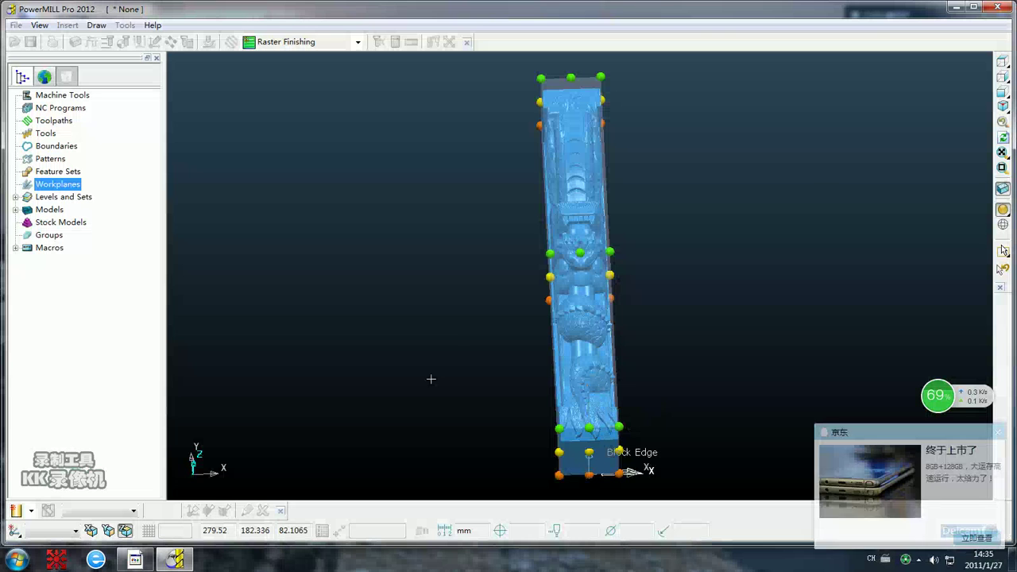
left_click(997, 431)
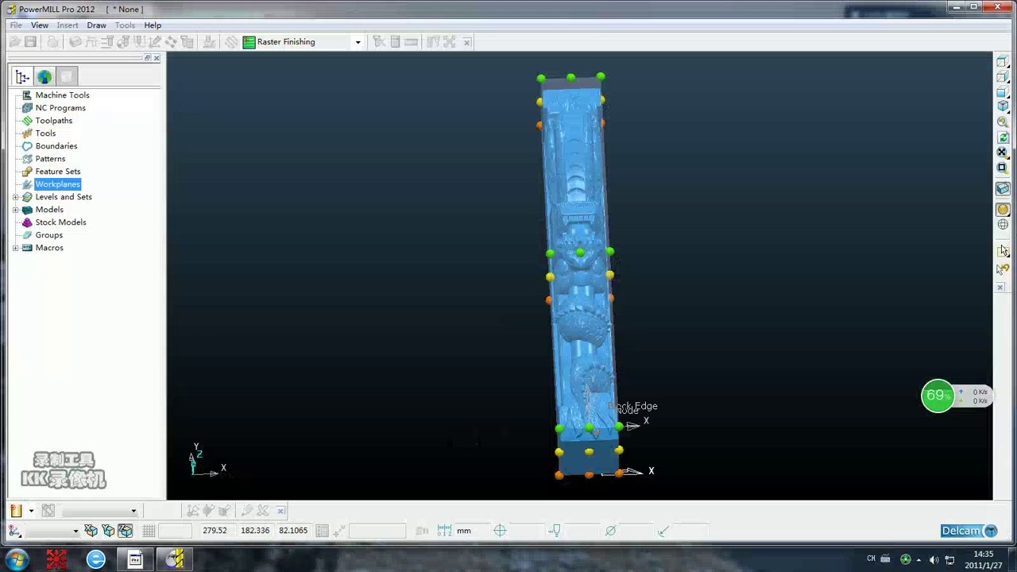
Switch to Windows Explorer and open the folder Ncstudio V5.5.60-1 ENGLISH Setup inside 桌面文件 on drive E.
left_click(957, 9)
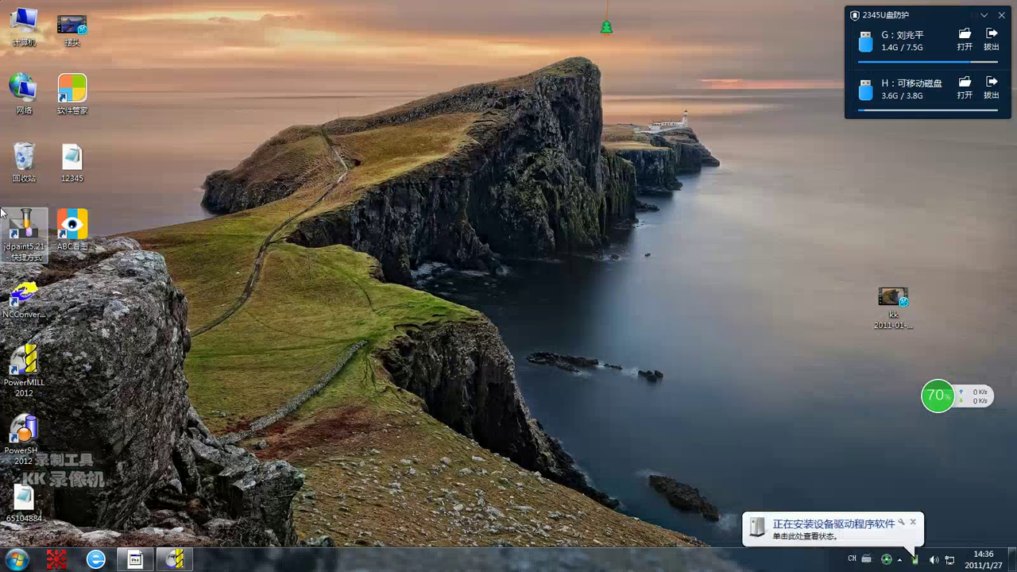
double_click(24, 24)
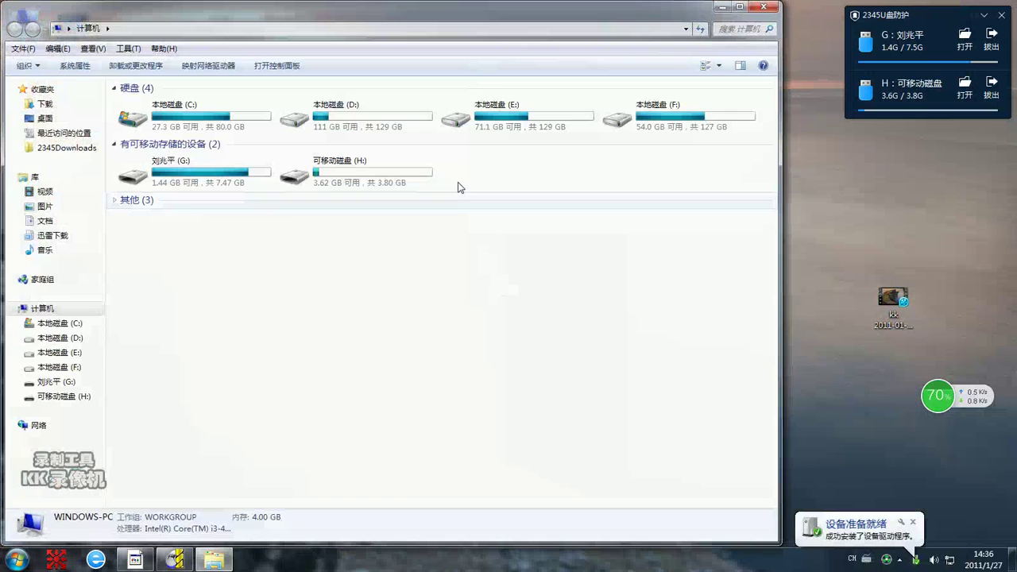
left_click(492, 112)
double_click(492, 112)
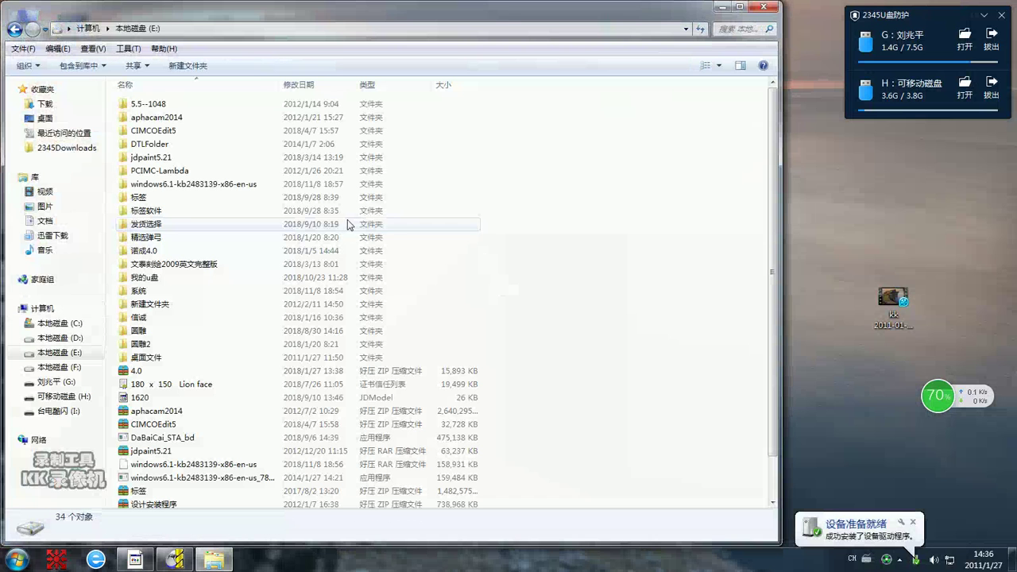
scroll(323, 253, "down", 1)
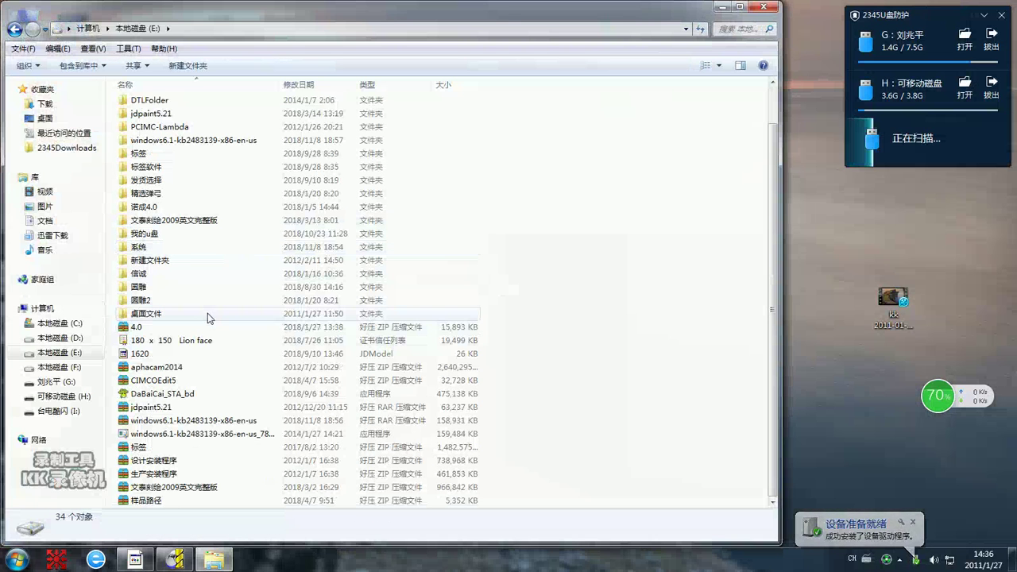
double_click(177, 314)
double_click(208, 106)
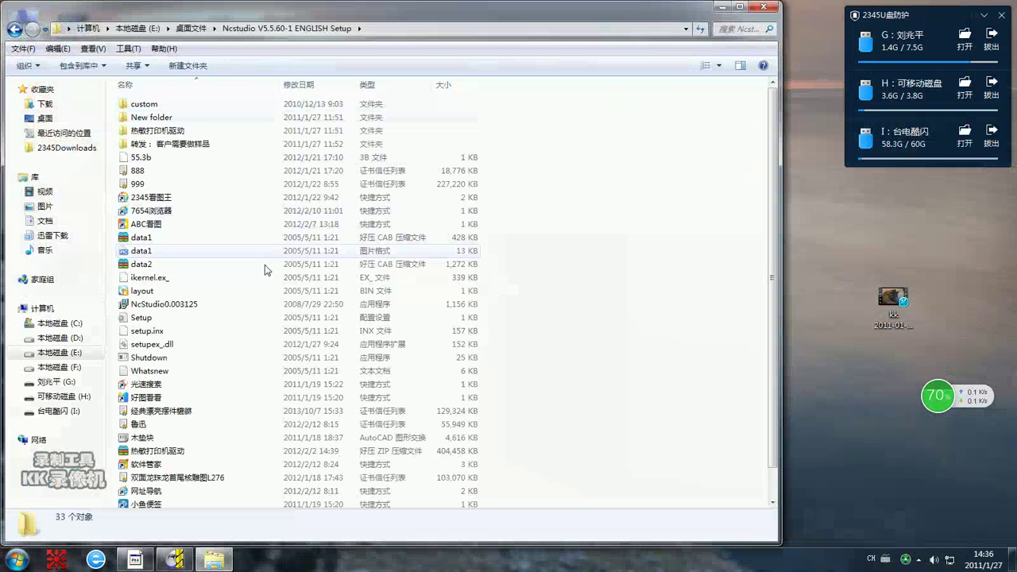
Send the 鲁迅 file to the 台电酷闪 (I:) USB drive, close the folder, and safely eject that drive.
scroll(268, 274, "down", 1)
right_click(157, 397)
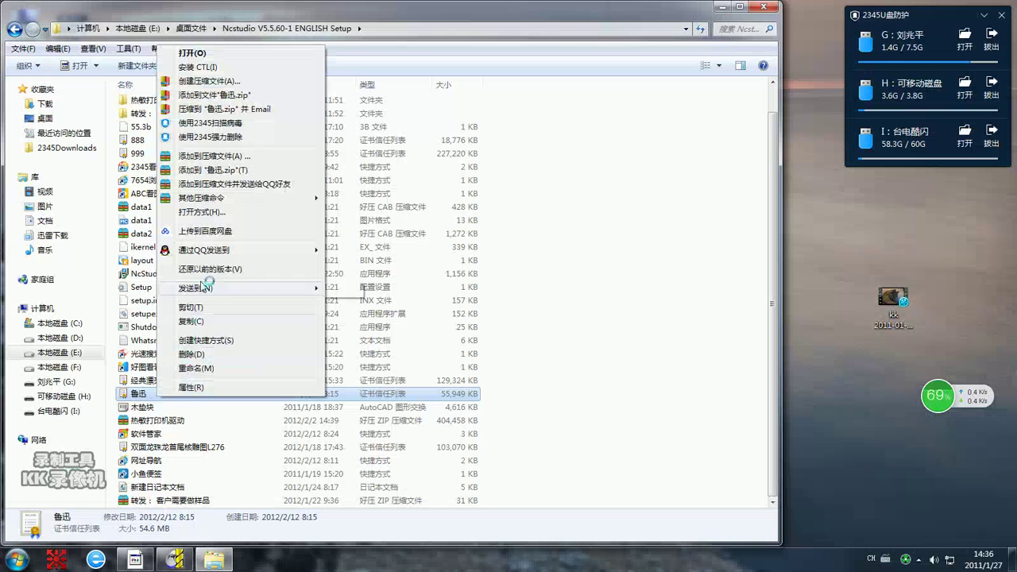
mouse_move(299, 288)
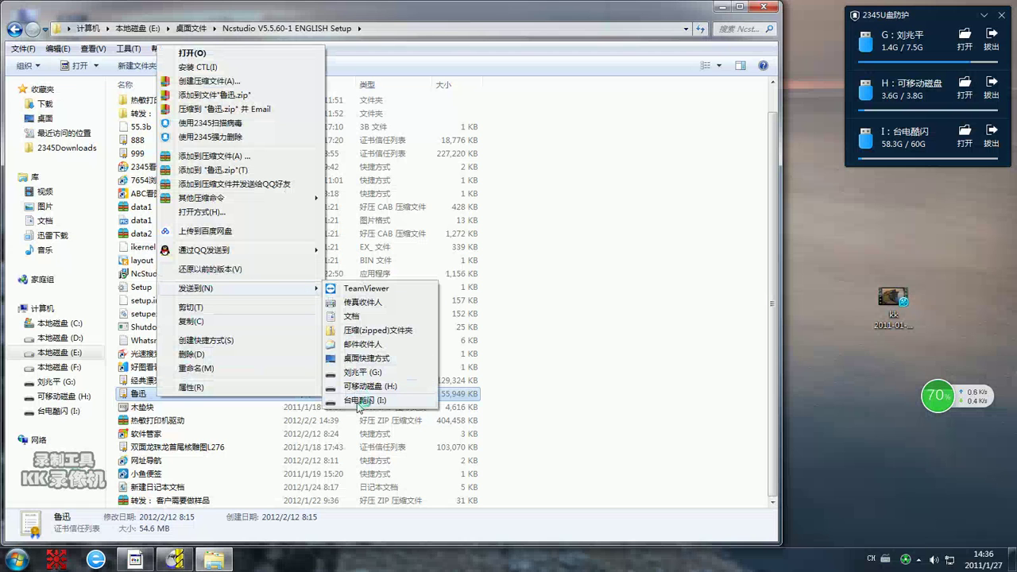
left_click(359, 400)
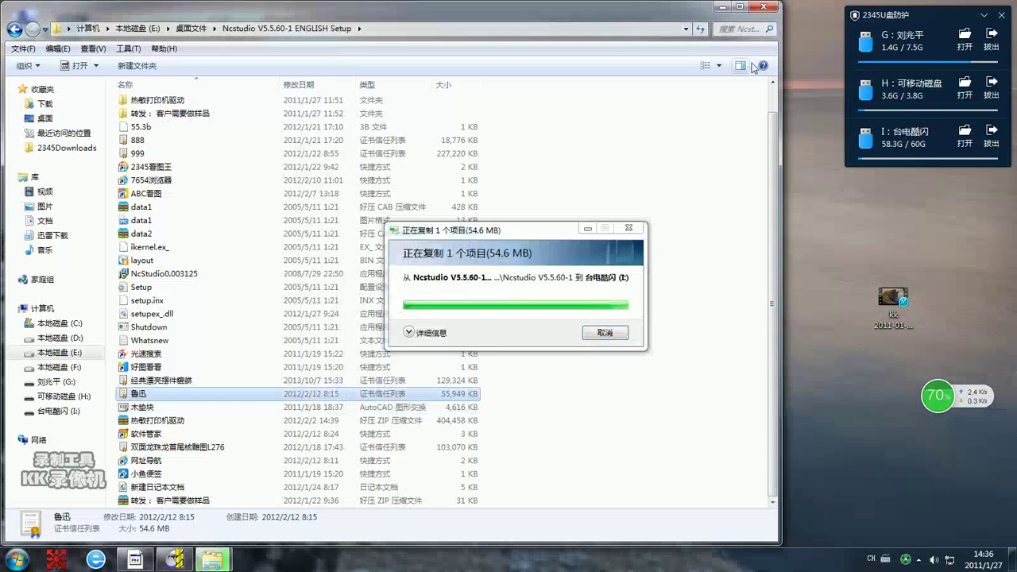
left_click(764, 7)
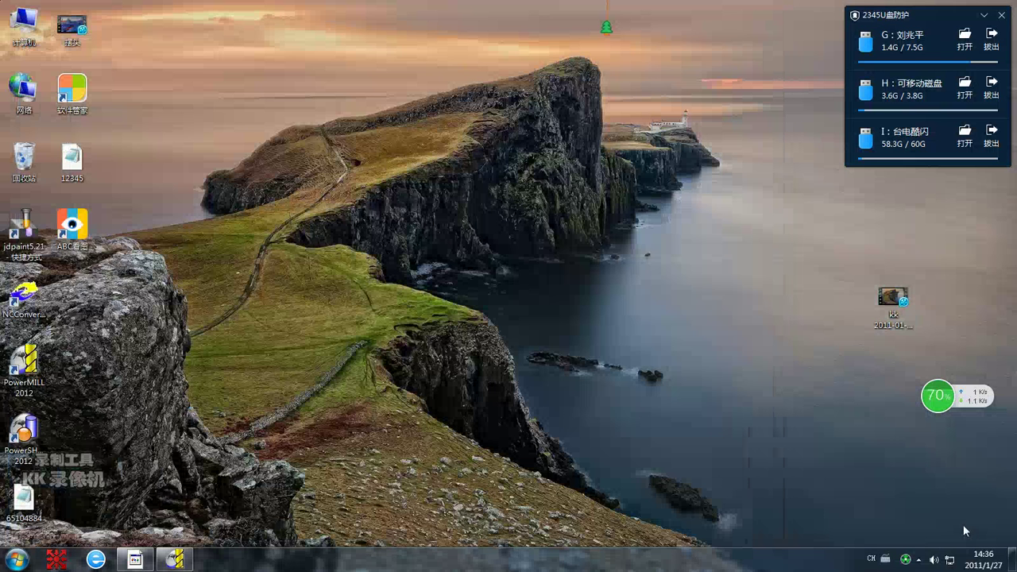
left_click(924, 560)
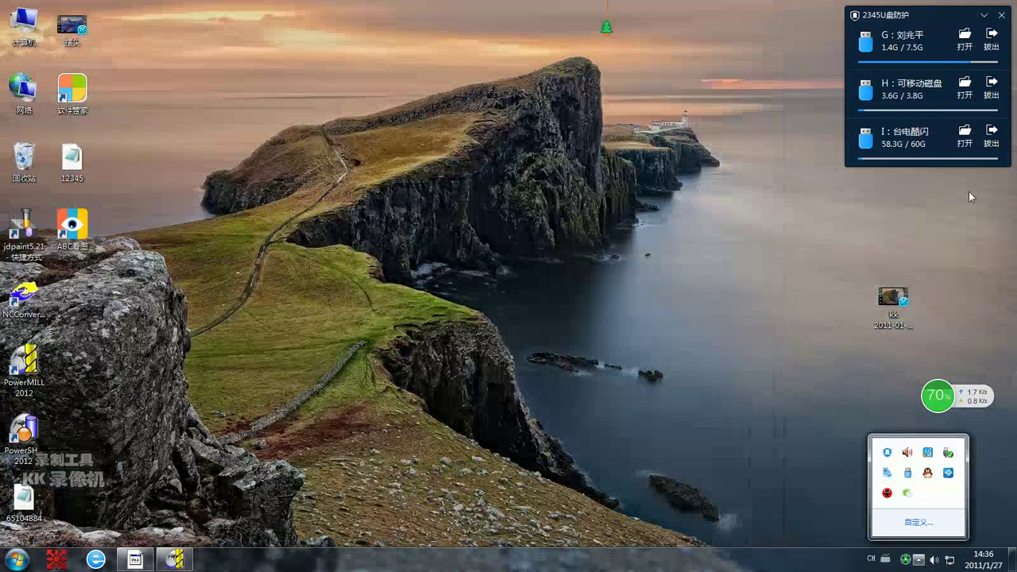
left_click(989, 135)
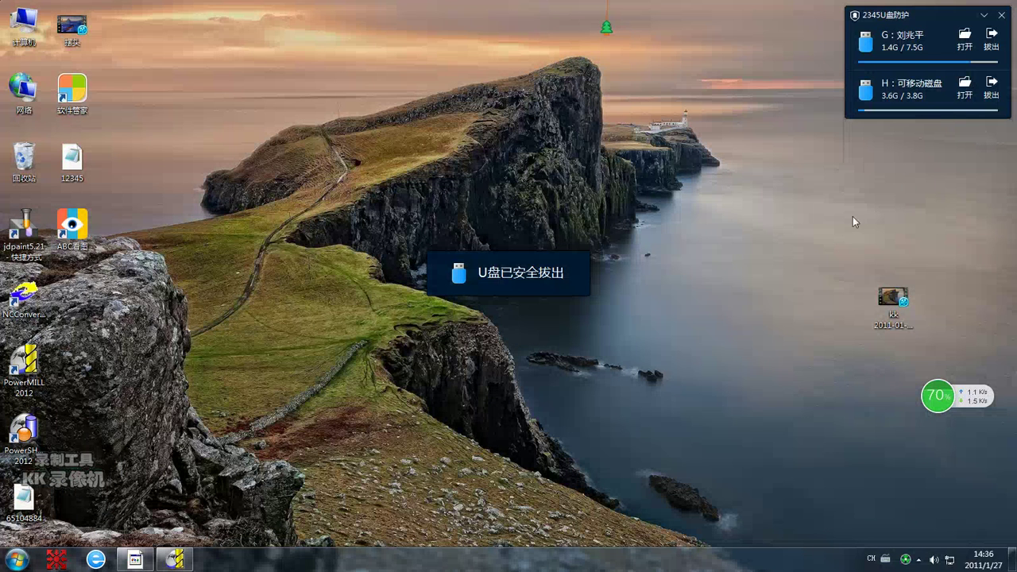
Switch back to PowerMILL and place the workplane at the midpoint of the block's bottom edge on the minimum-Y end.
left_click(174, 560)
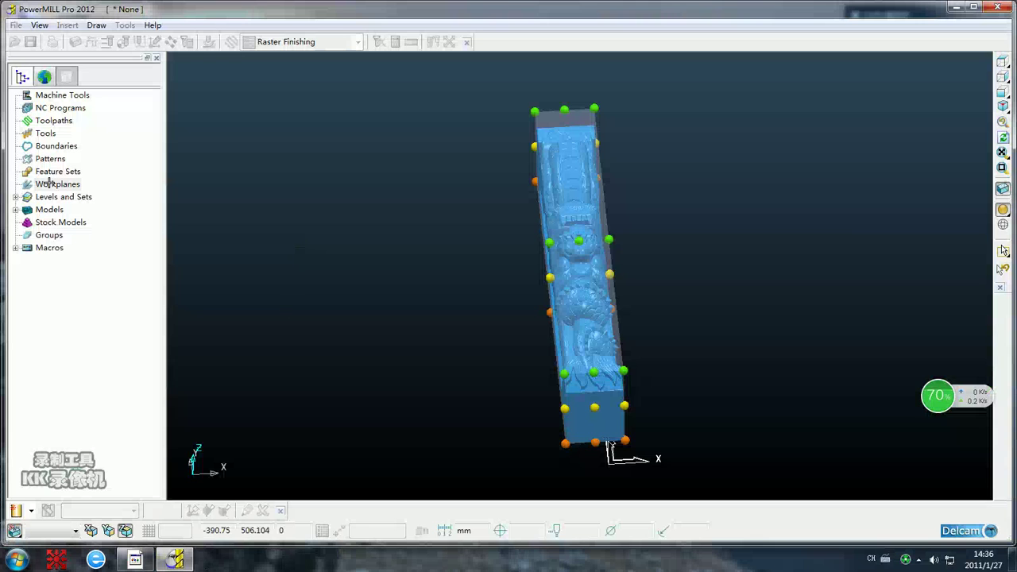
left_click(72, 187)
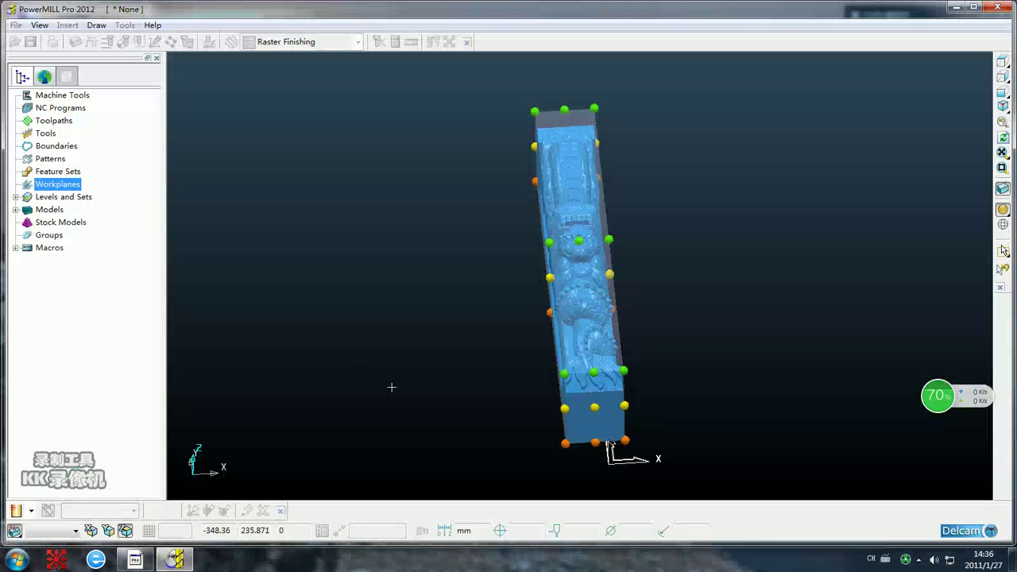
left_click(595, 443)
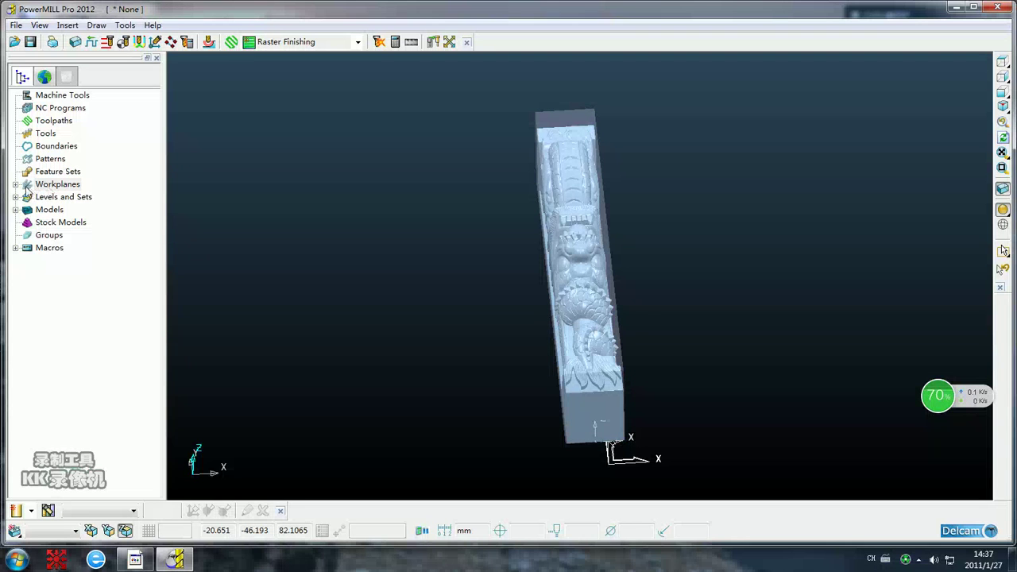
Activate workplane 1, recalculate the stock block around the model relative to it, and accept the block.
left_click(15, 185)
right_click(69, 197)
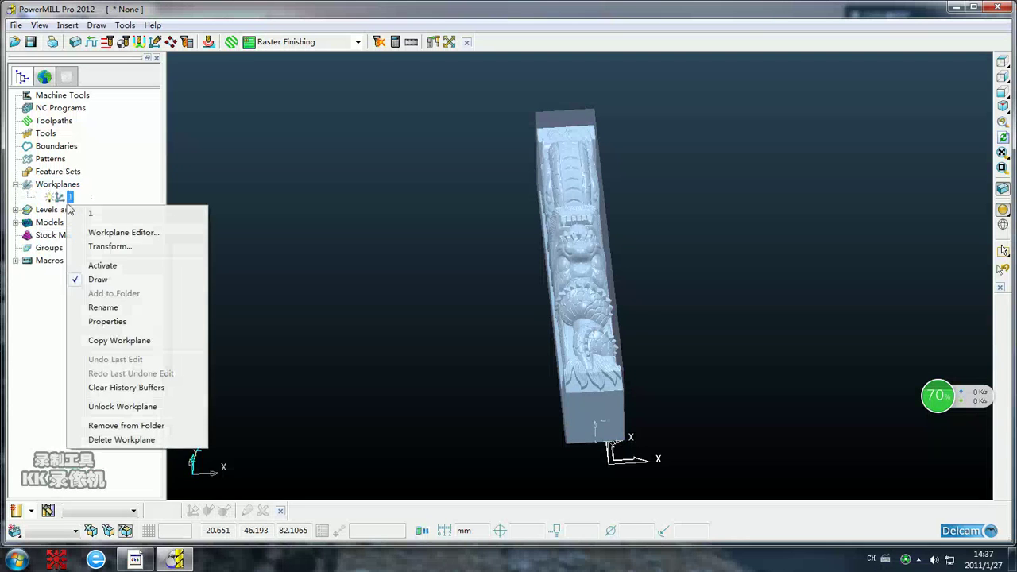
left_click(103, 265)
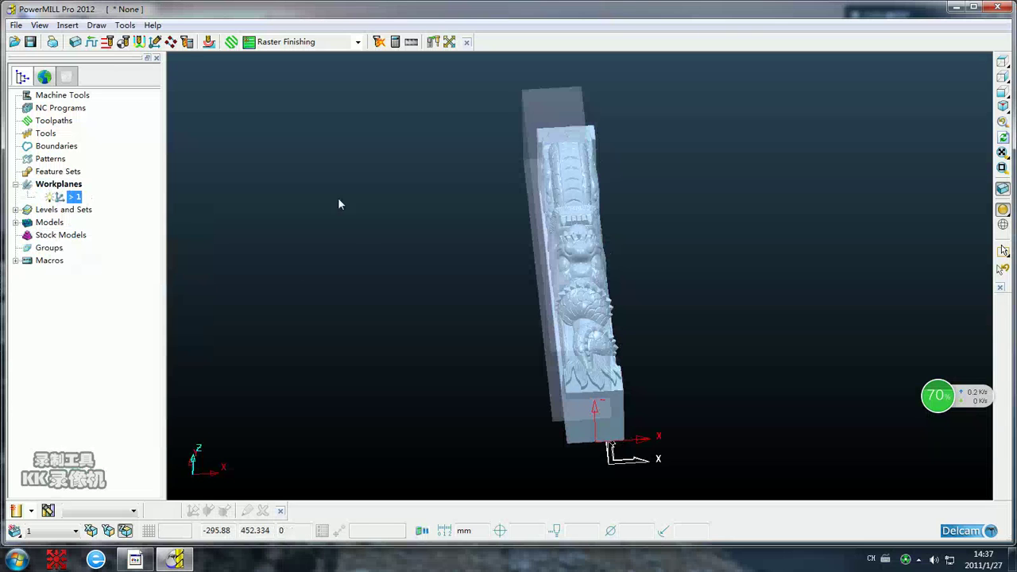
left_click(76, 42)
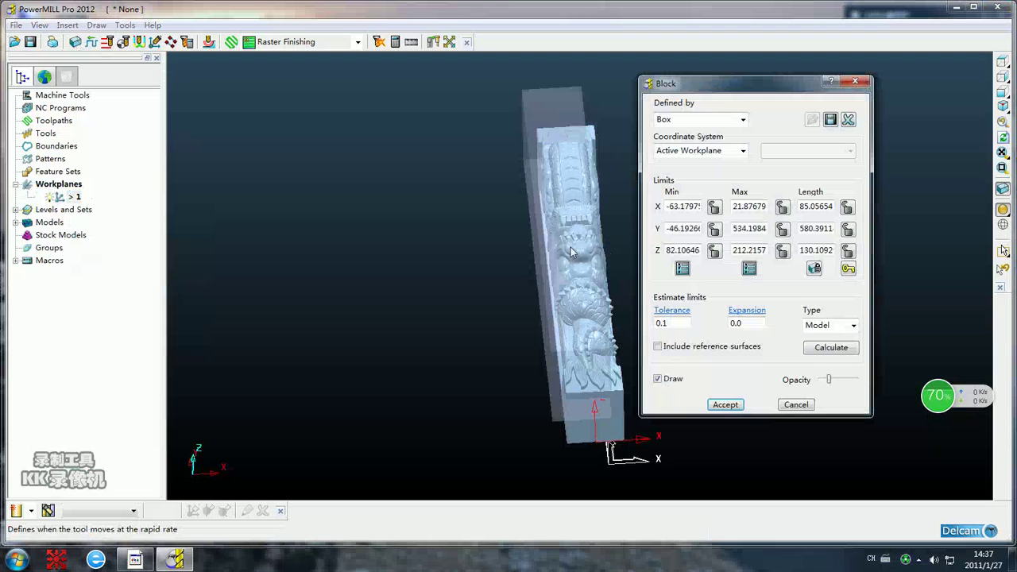
left_click(725, 404)
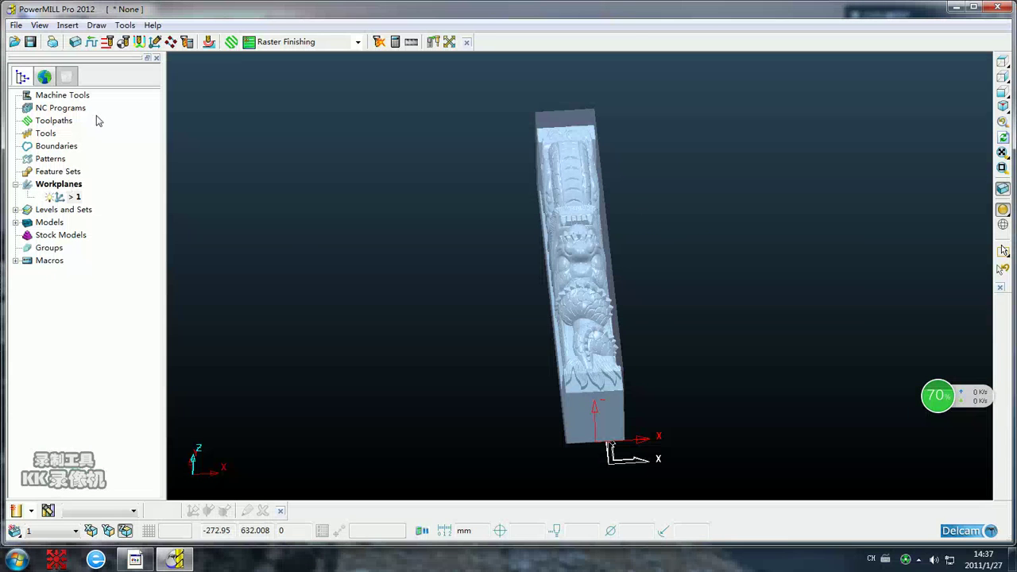
Create a new toolpath with the Projection Line Finishing strategy.
left_click(232, 44)
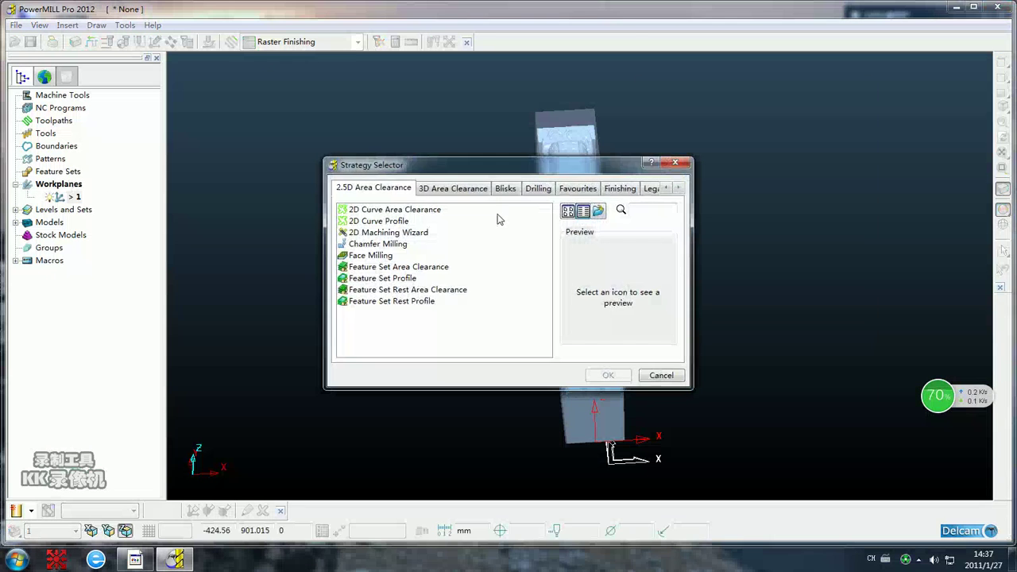
left_click(609, 191)
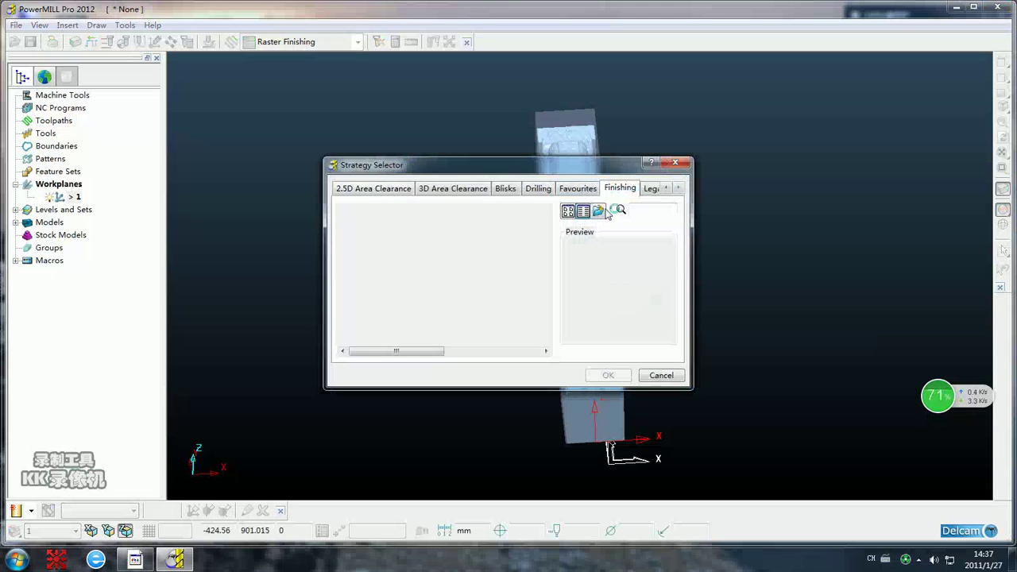
left_click(492, 246)
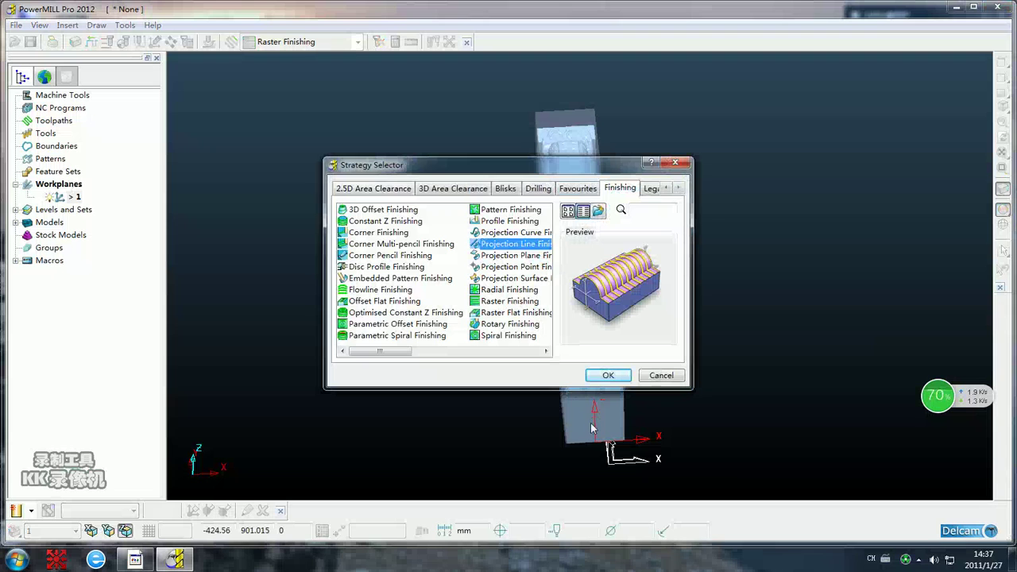
left_click(607, 375)
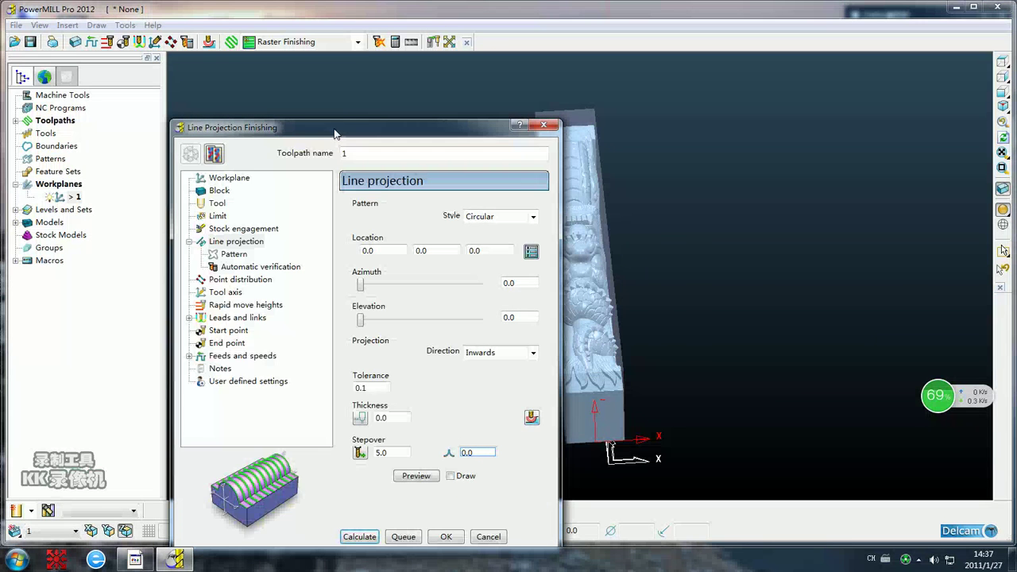
Create an end mill for the toolpath with a diameter of 8 and a length of 250.
left_click(216, 204)
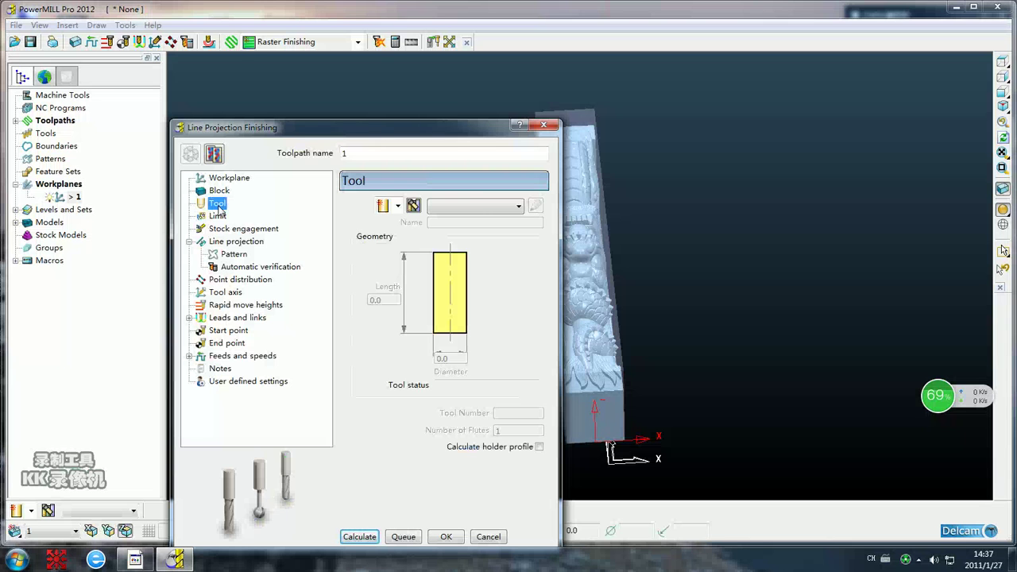
left_click(396, 208)
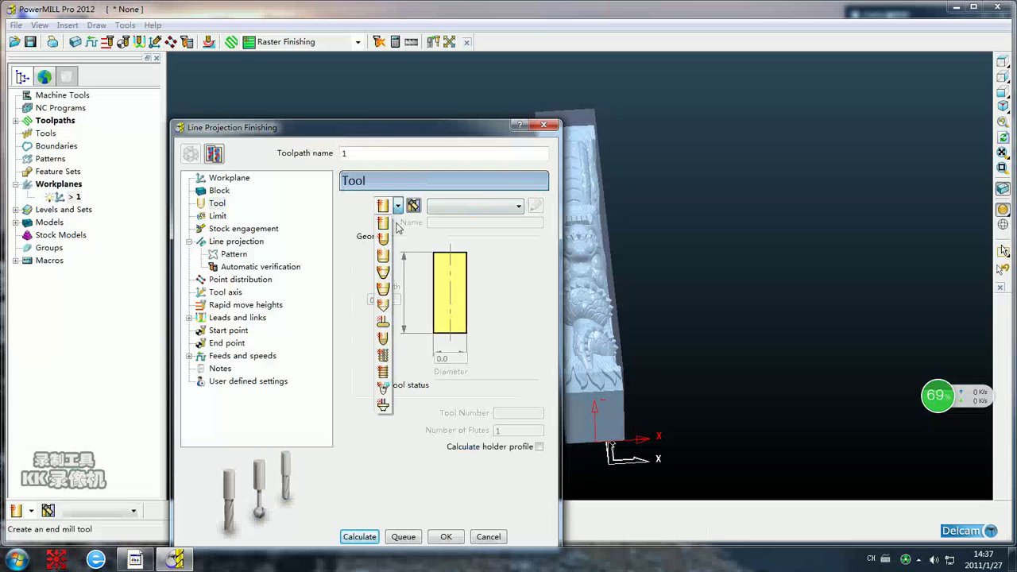
left_click(382, 224)
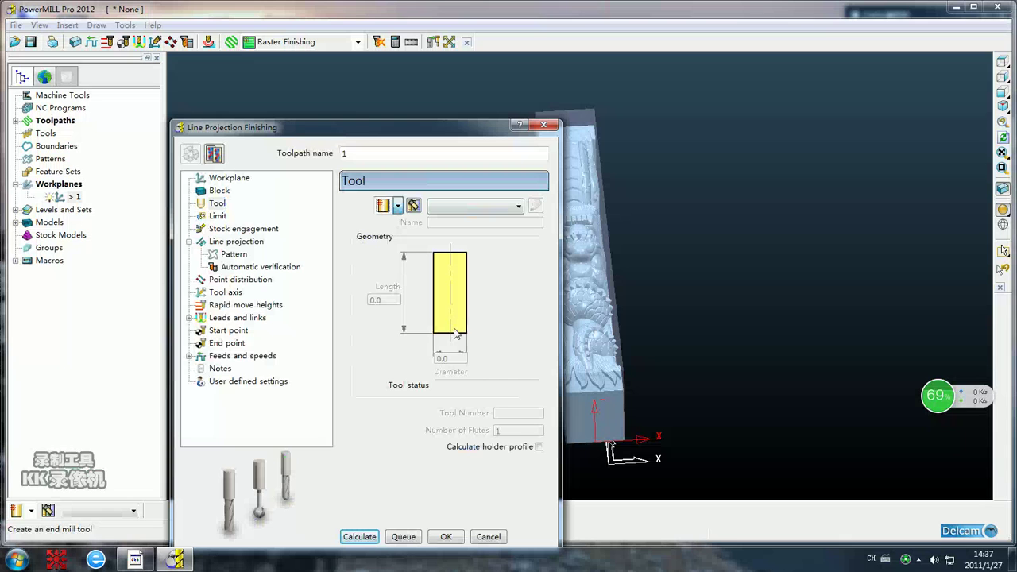
left_click_drag(455, 358, 434, 359)
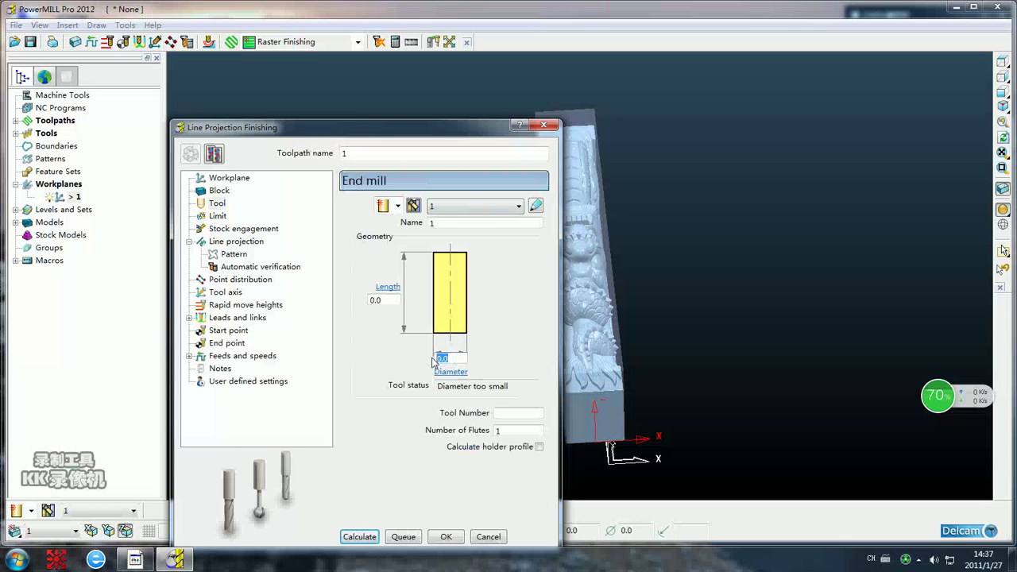
type("8")
left_click(390, 302)
type("40")
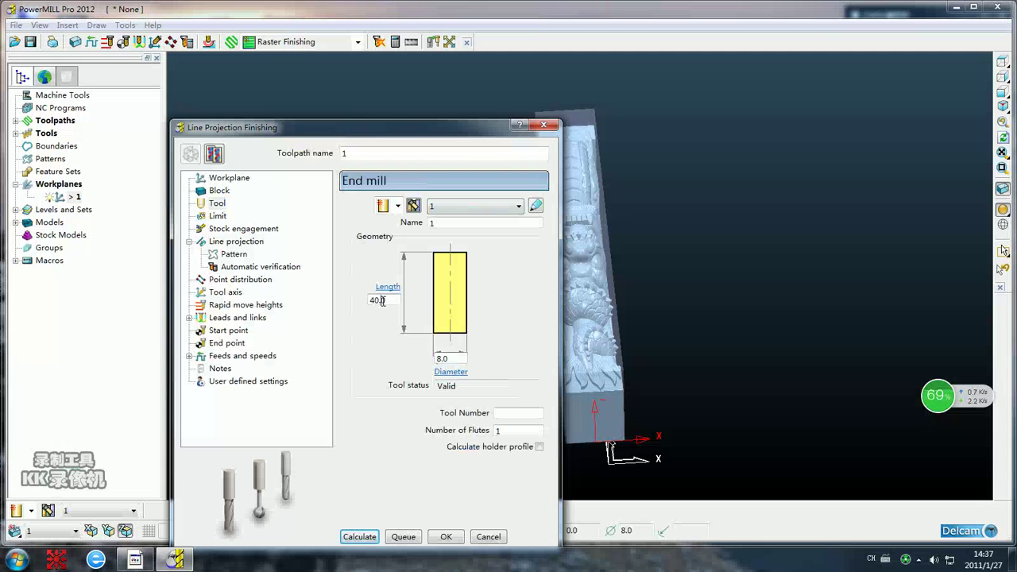
left_click_drag(382, 302, 365, 300)
type("250")
Set the line projection's azimuth and elevation to 90 and its stepover to 2.
left_click(237, 242)
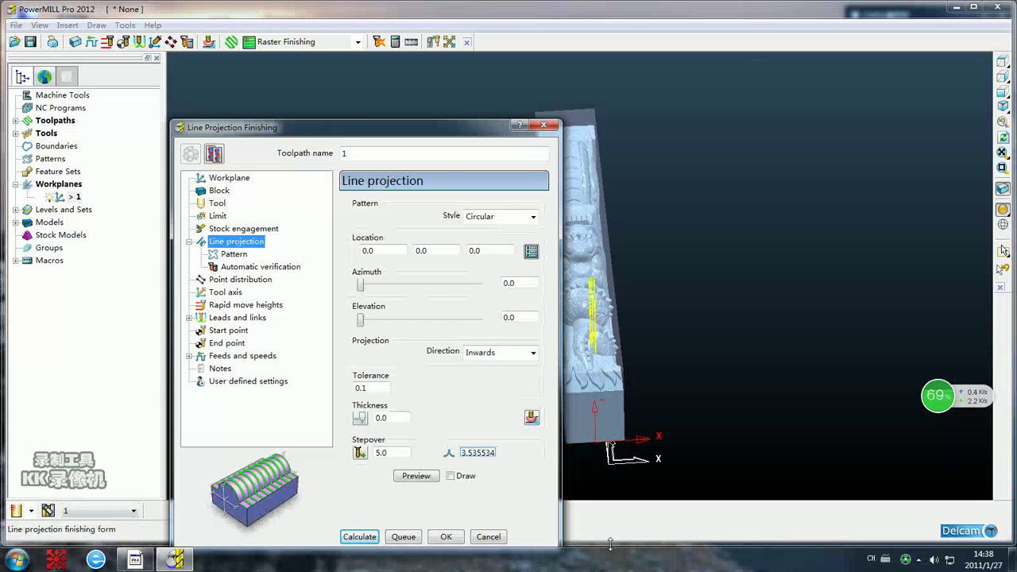
left_click(502, 284)
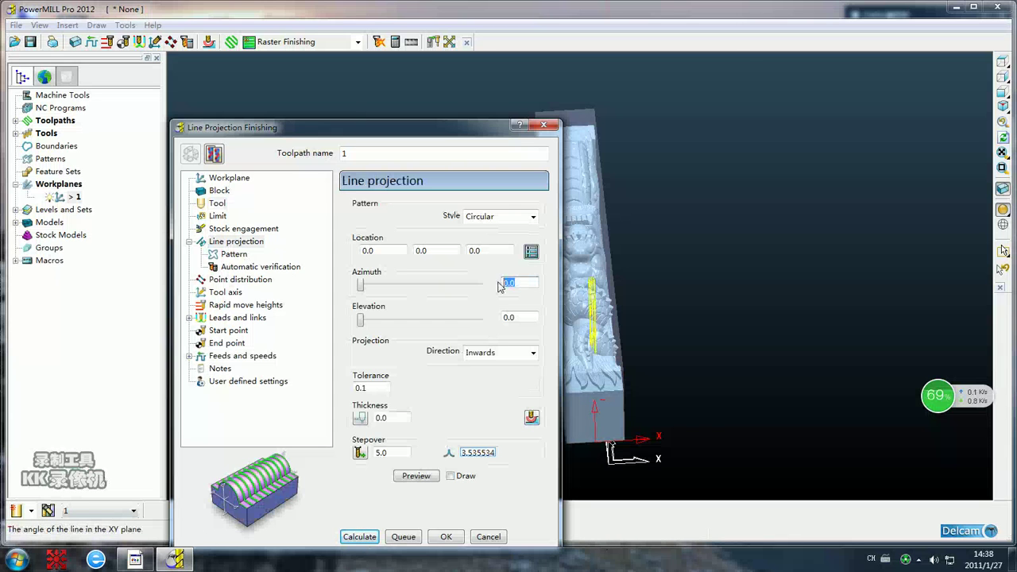
type("90")
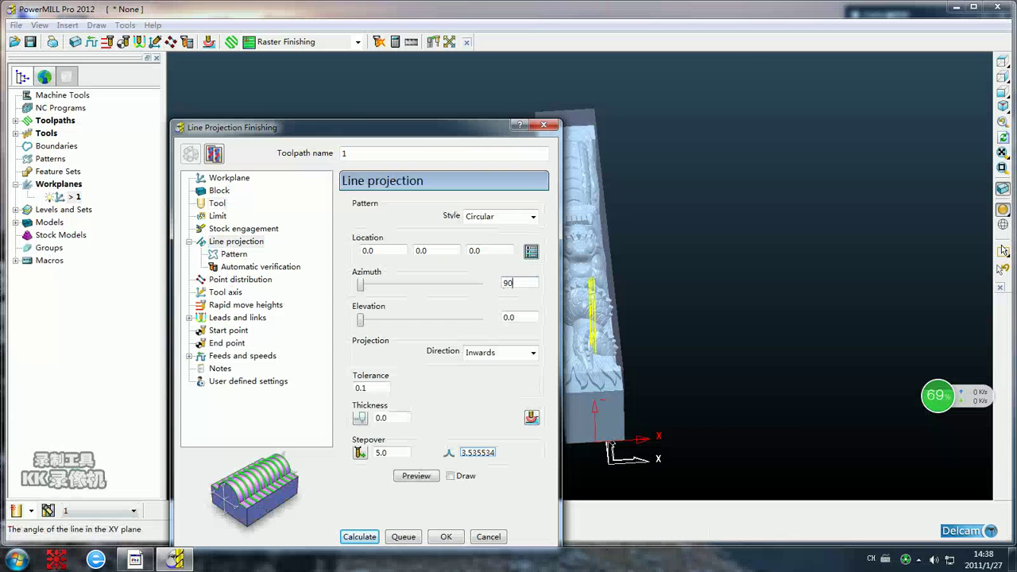
left_click(512, 317)
type("90")
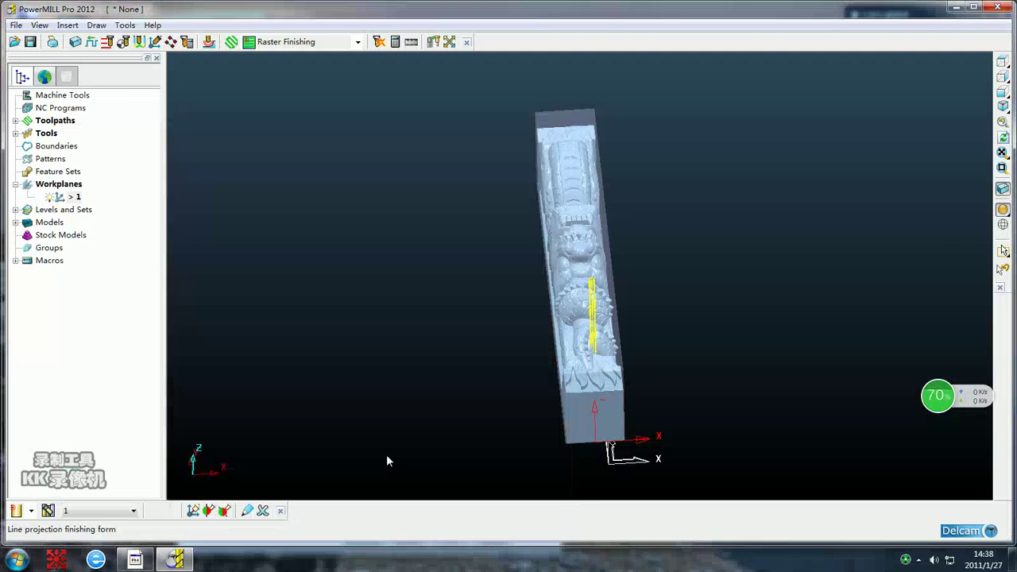
left_click(390, 453)
double_click(395, 452)
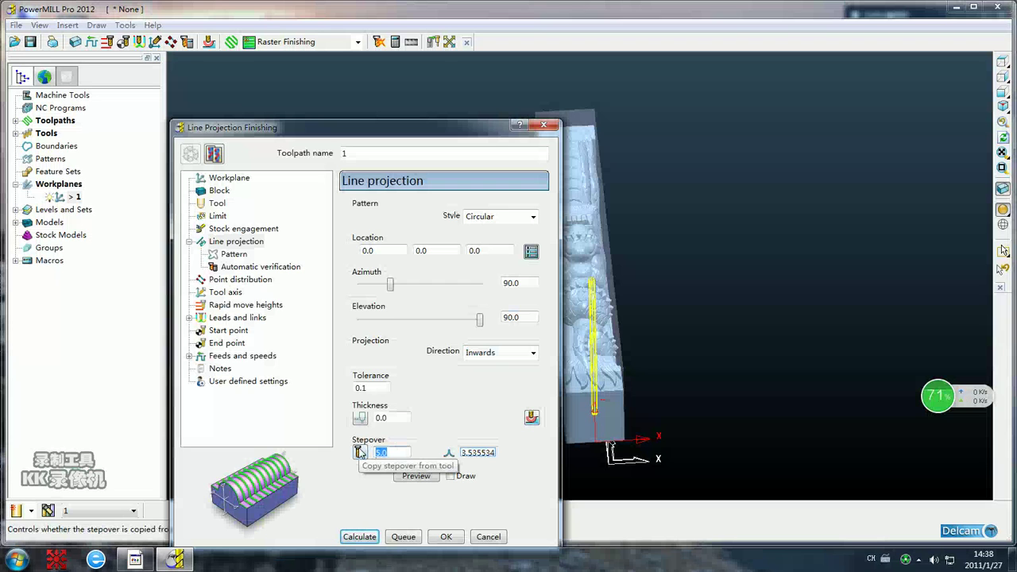
type("2")
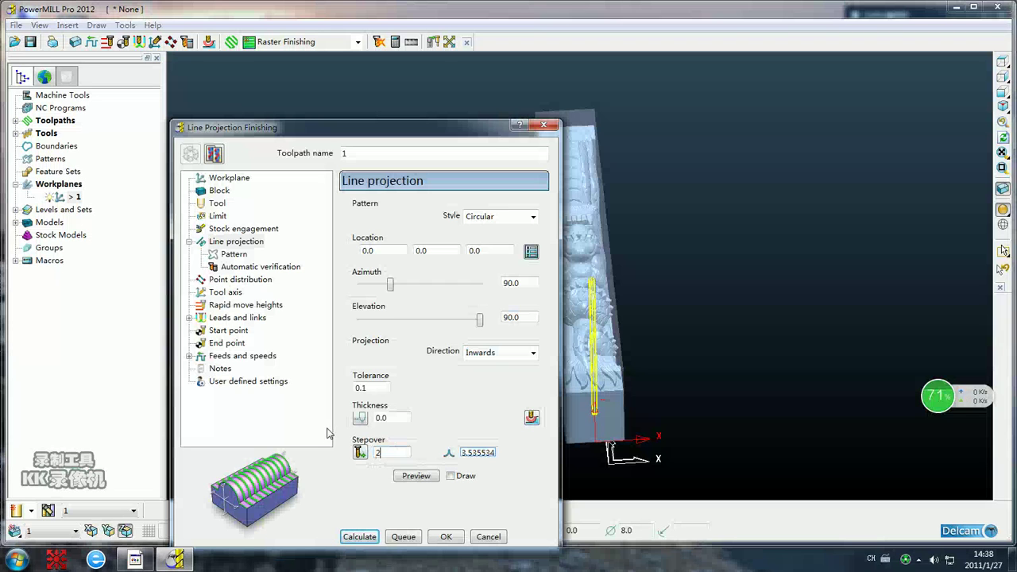
Set the projection pattern's style to Circular and its ordering to Two way joined.
left_click(235, 254)
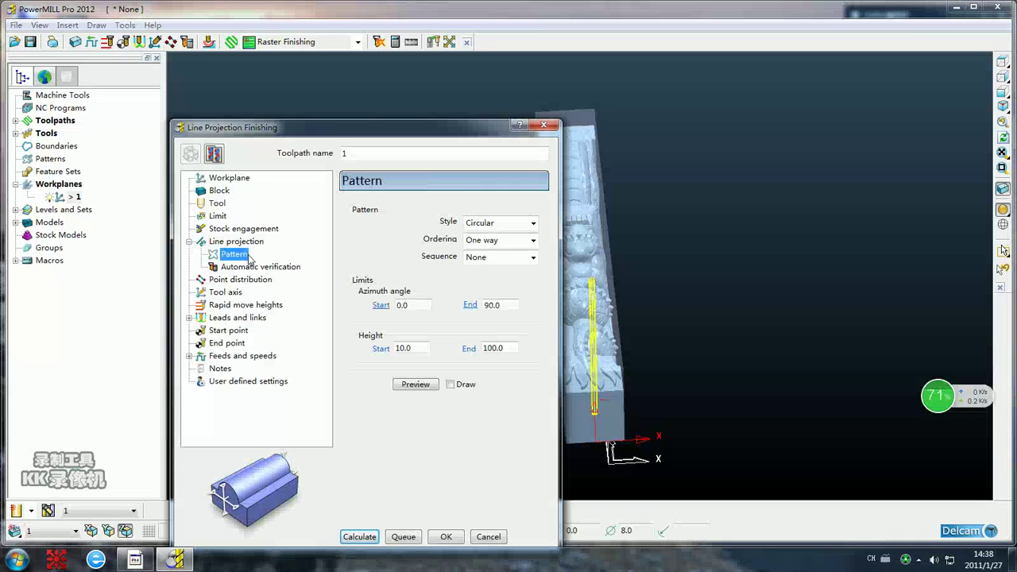
left_click(533, 225)
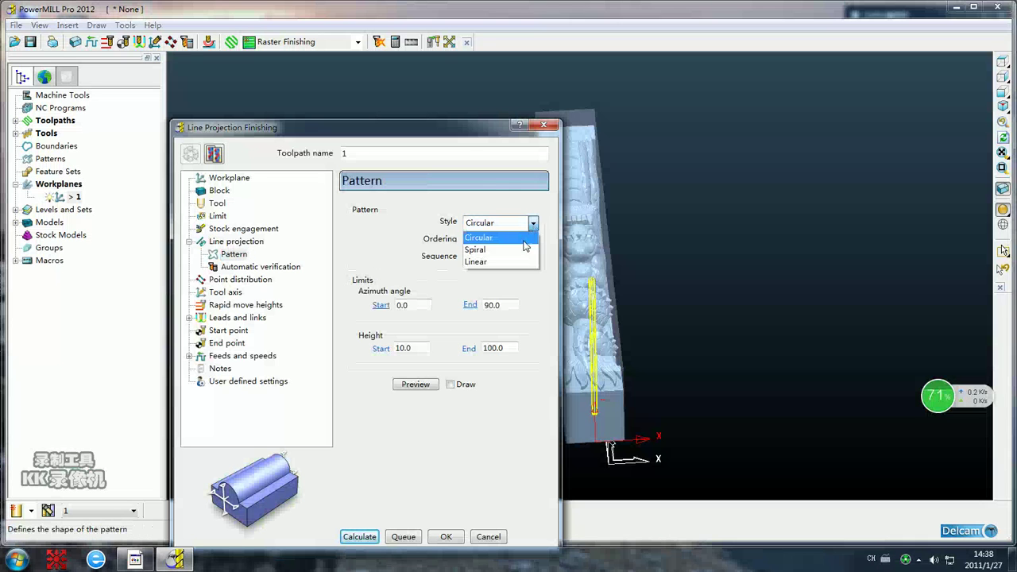
left_click(496, 261)
left_click(533, 224)
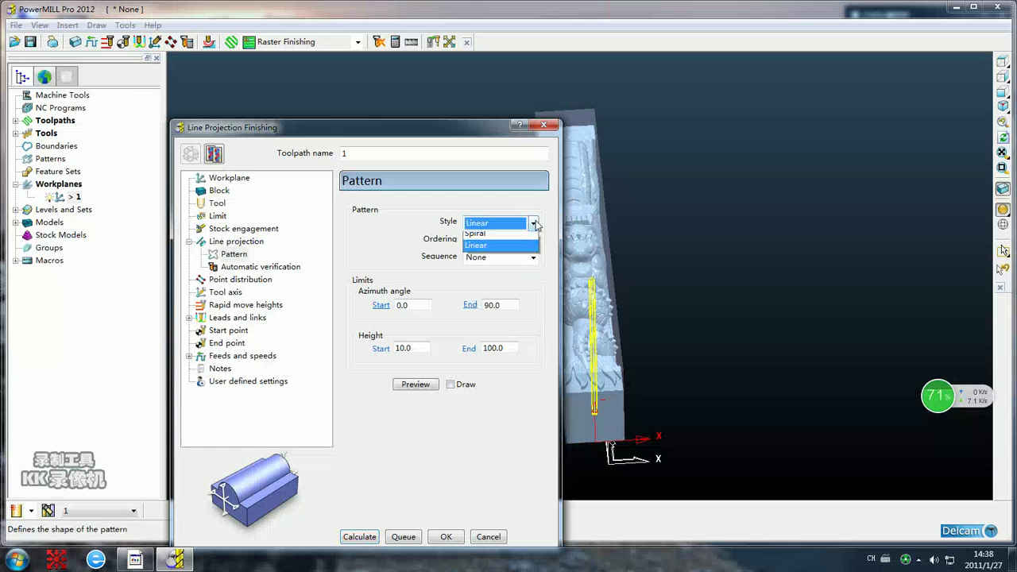
left_click(528, 232)
left_click(532, 240)
left_click(532, 241)
left_click(533, 240)
left_click(487, 280)
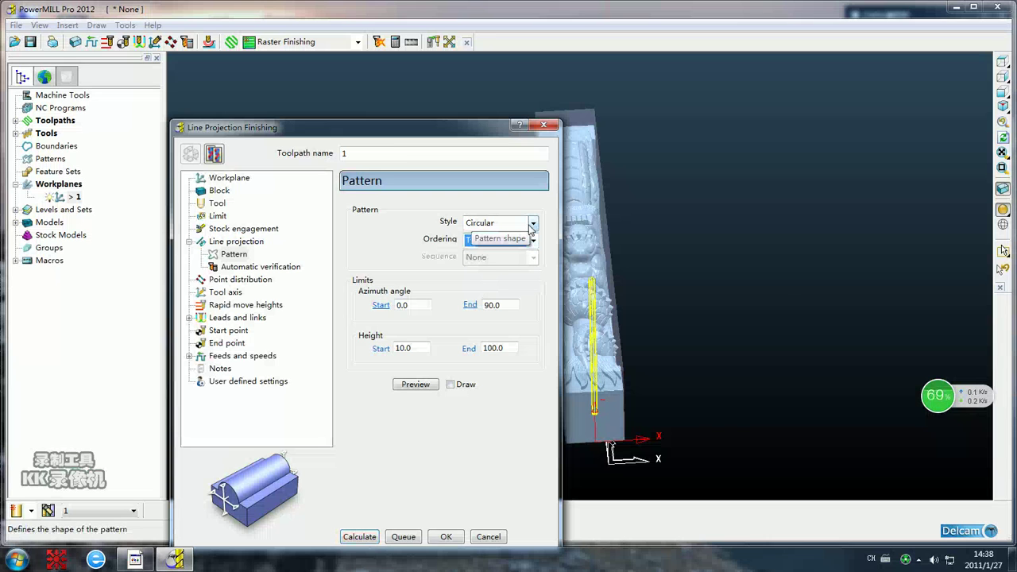
Limit the pattern's azimuth angle from 90 to 270 and set its start height to 0.
left_click(397, 306)
type("90")
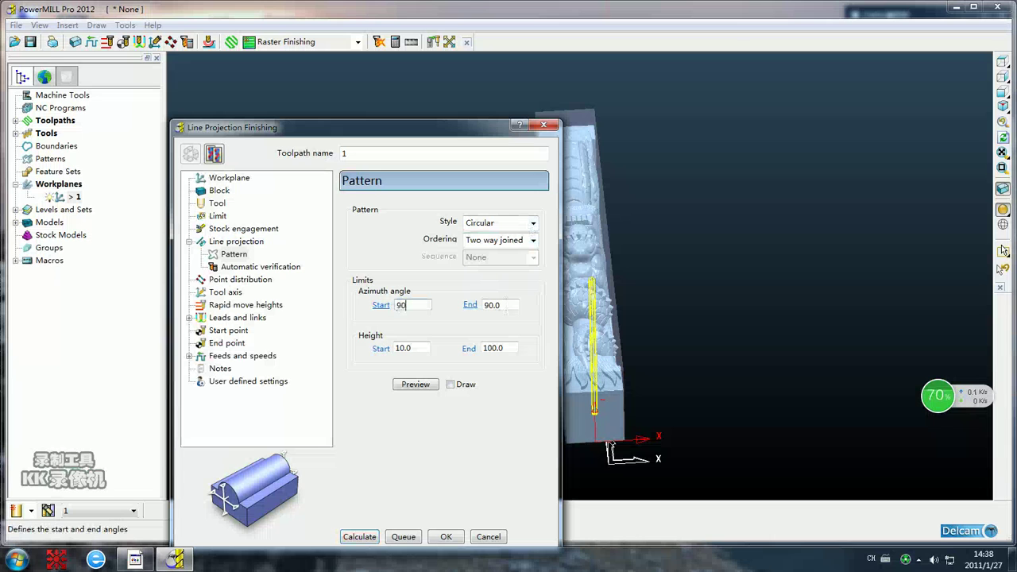
left_click(499, 308)
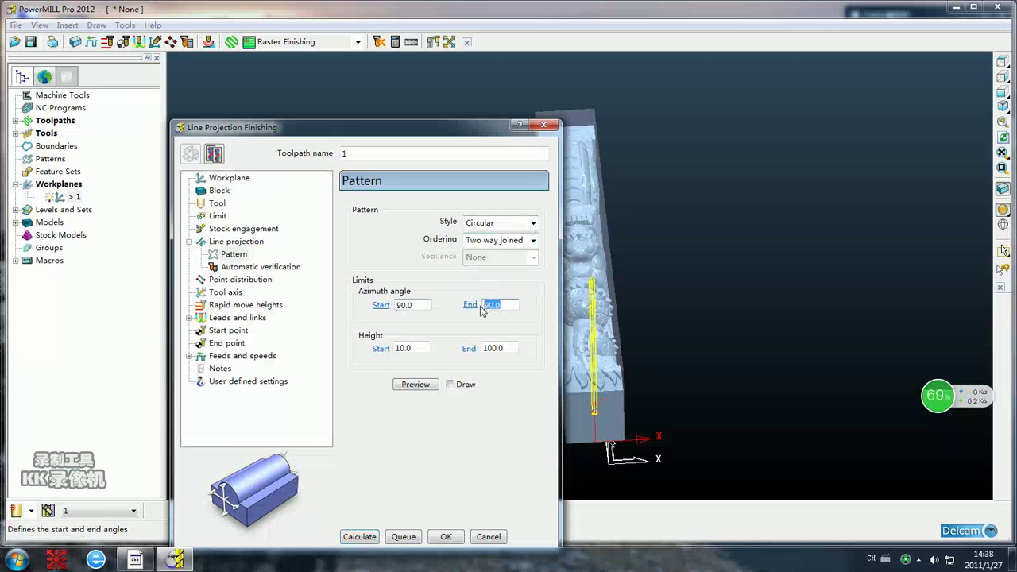
type("270")
left_click(394, 350)
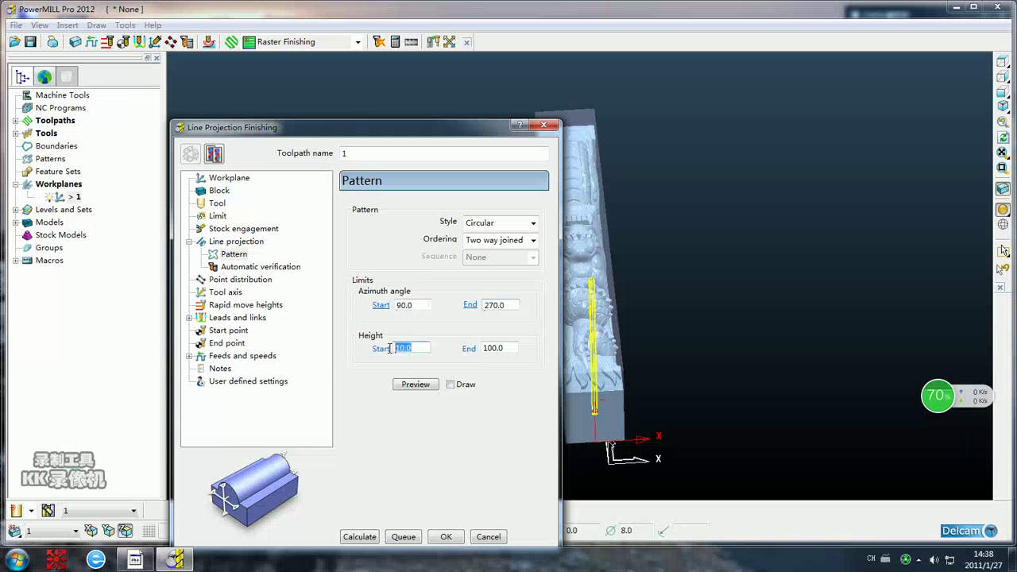
type("0")
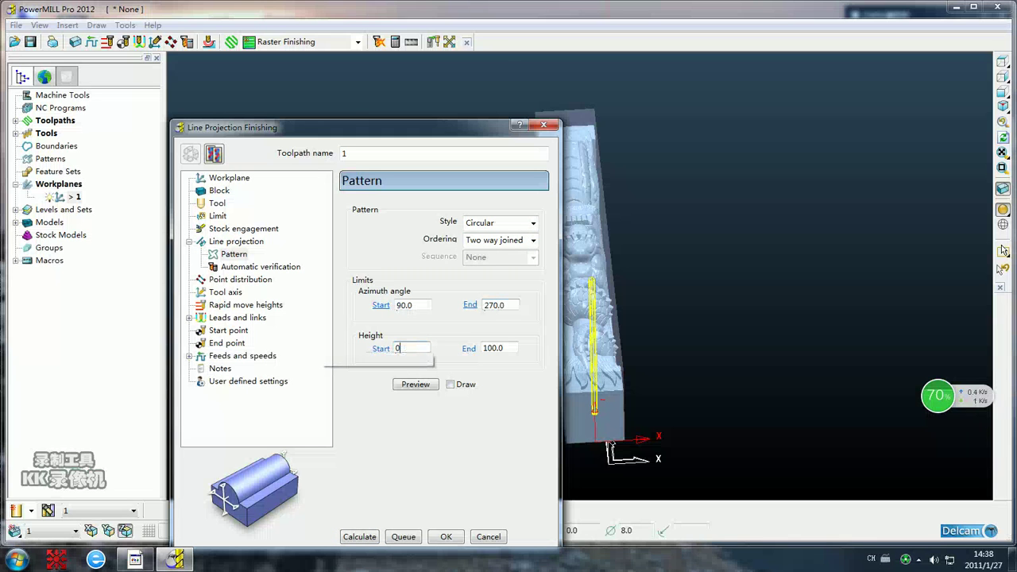
Check the block's dimensions, set the pattern's end height to 135 and preview the pattern against the model.
left_click(504, 350)
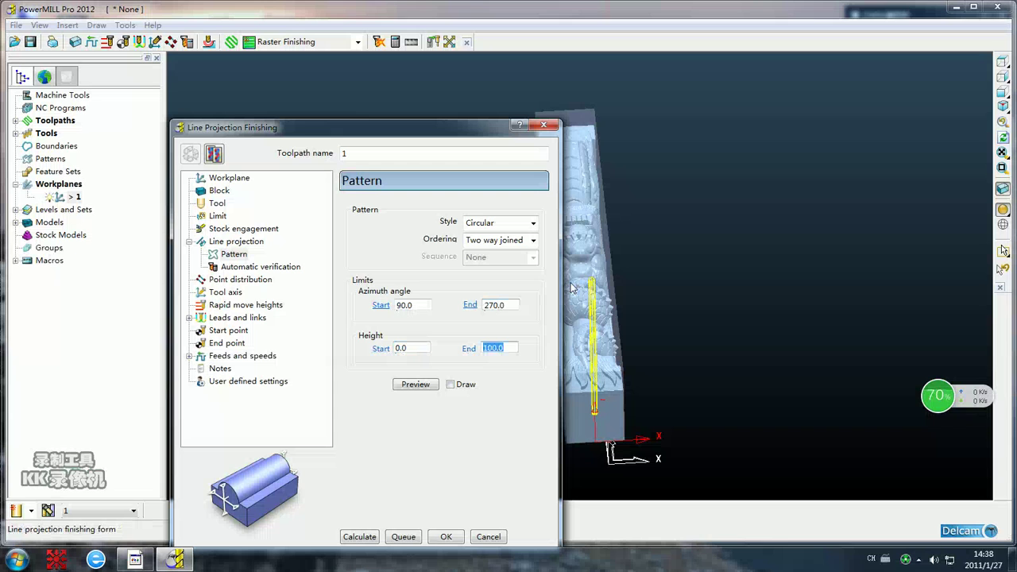
left_click(216, 191)
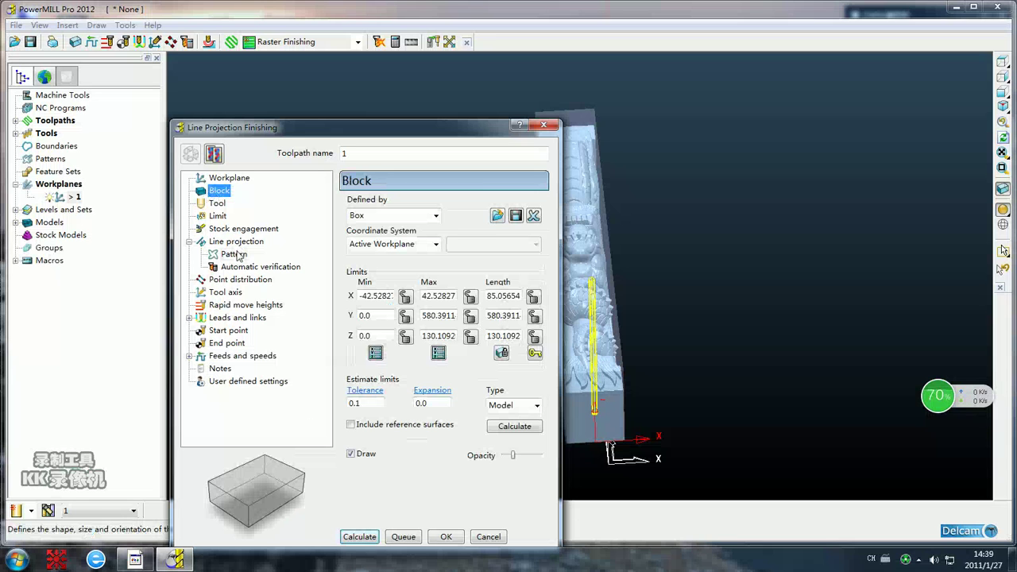
left_click(235, 255)
left_click(506, 347)
left_click_drag(505, 348, 466, 350)
type("135")
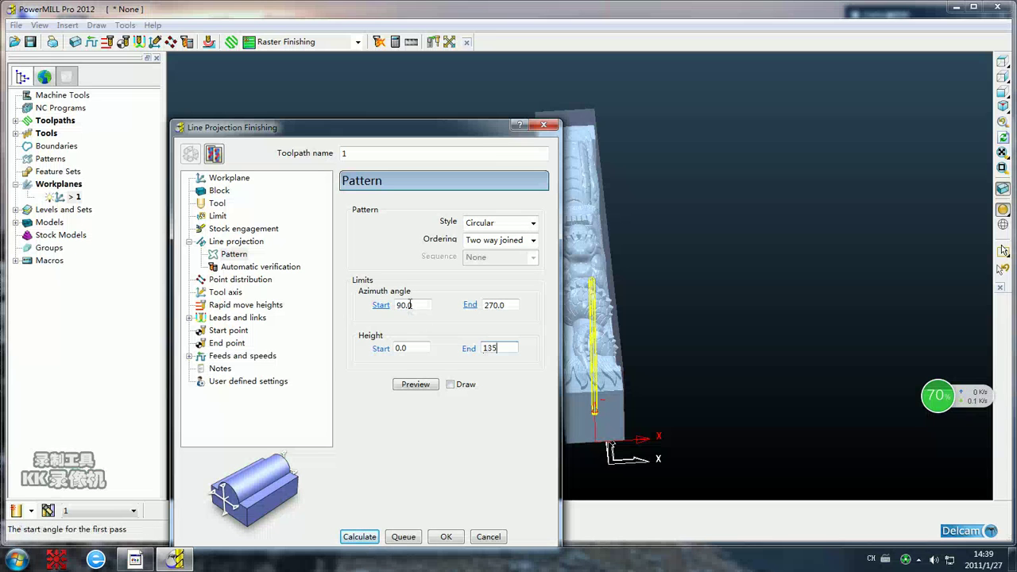
left_click(414, 385)
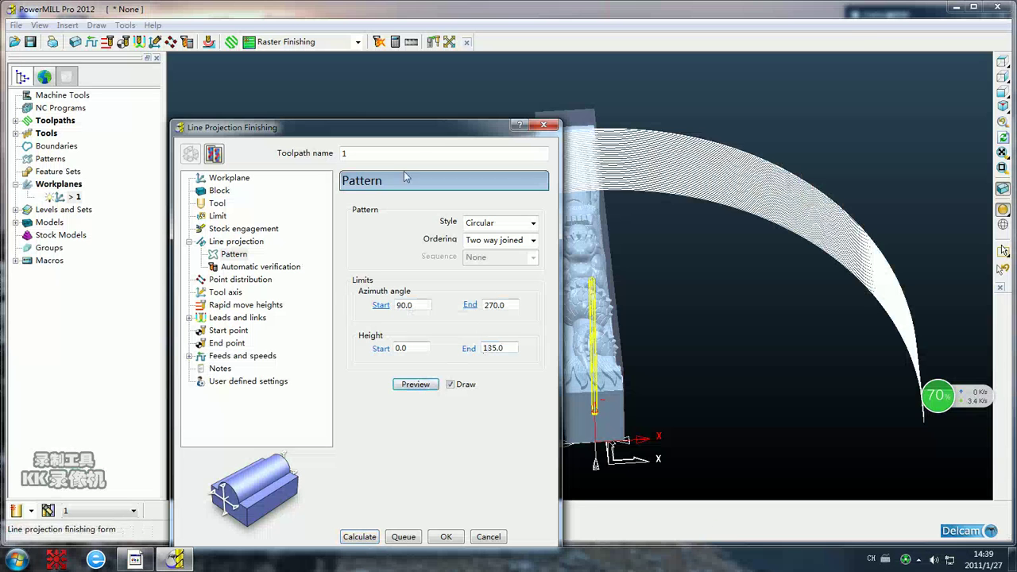
left_click_drag(414, 128, 163, 142)
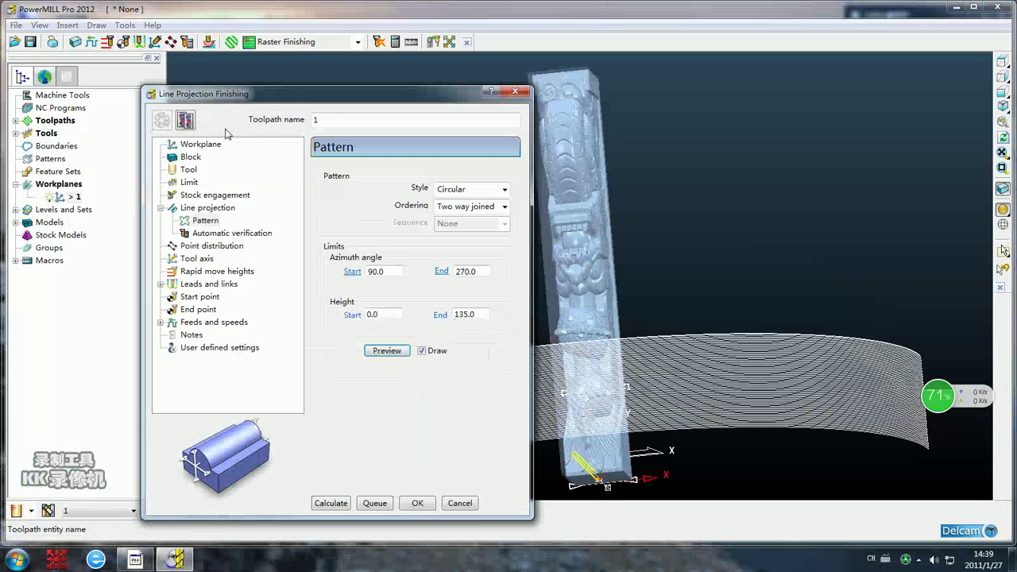
Recalculate the block limits and set the pattern's end height to 580.
left_click(188, 160)
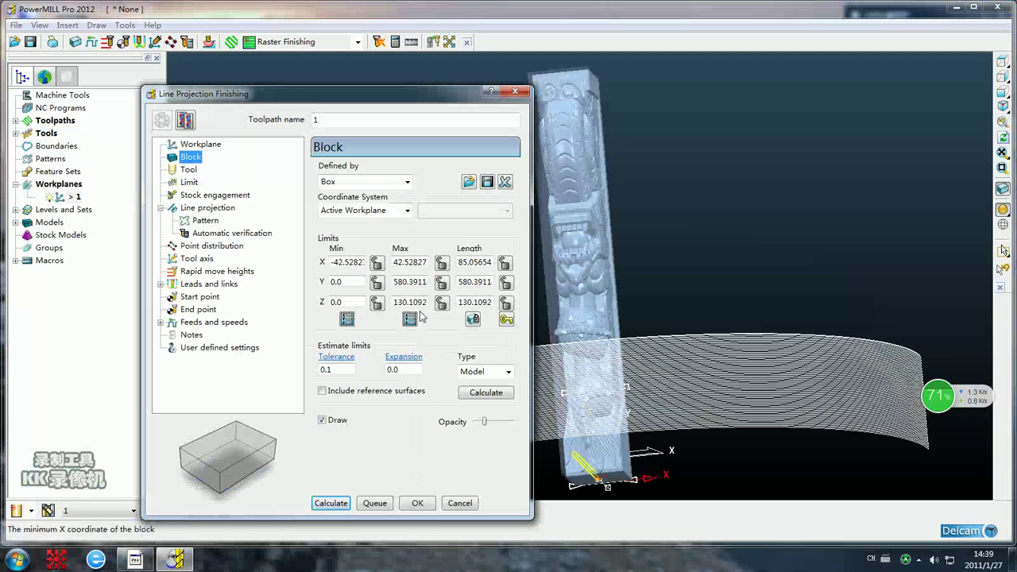
left_click(482, 395)
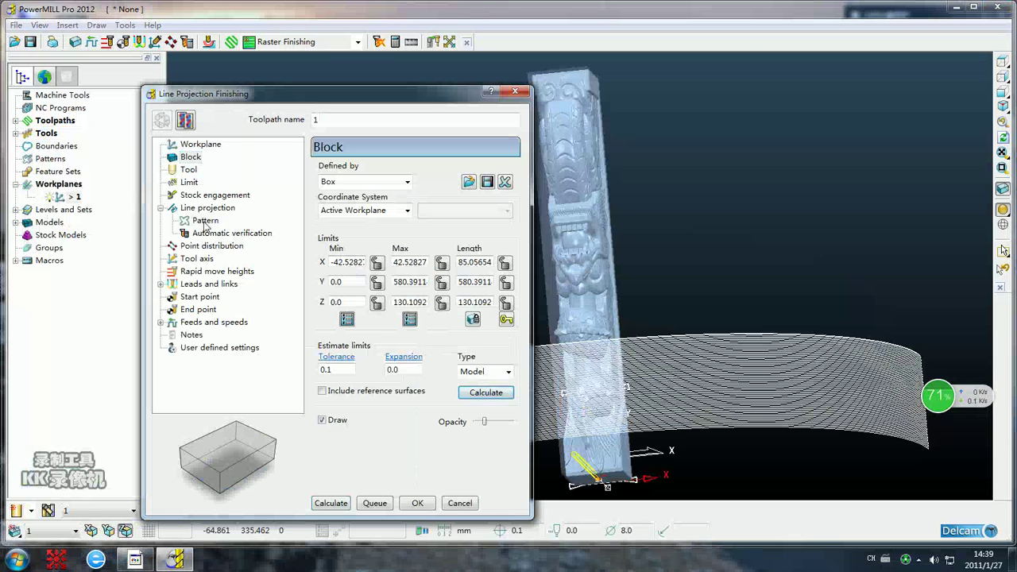
left_click(205, 221)
left_click_drag(480, 314, 447, 313)
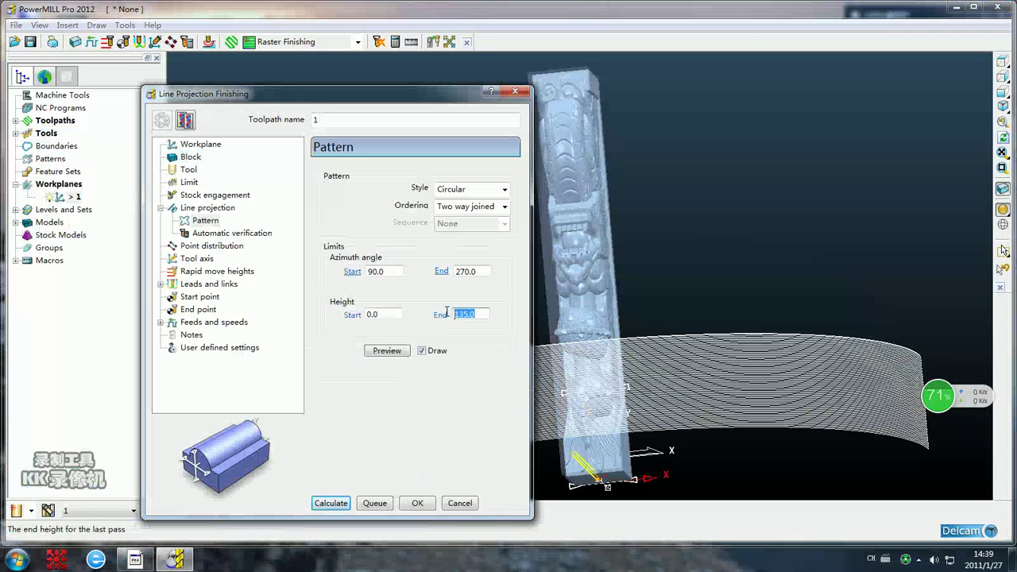
type("580")
Set the tool axis to Towards line with direction 0, 1, 0 and enable tool axis limits.
left_click(206, 246)
left_click(199, 259)
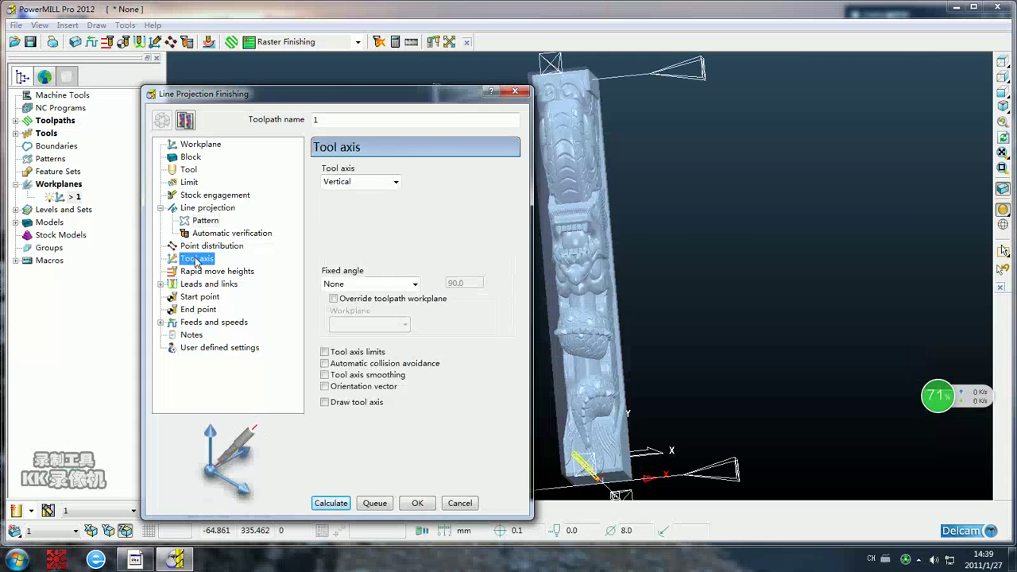
left_click(395, 183)
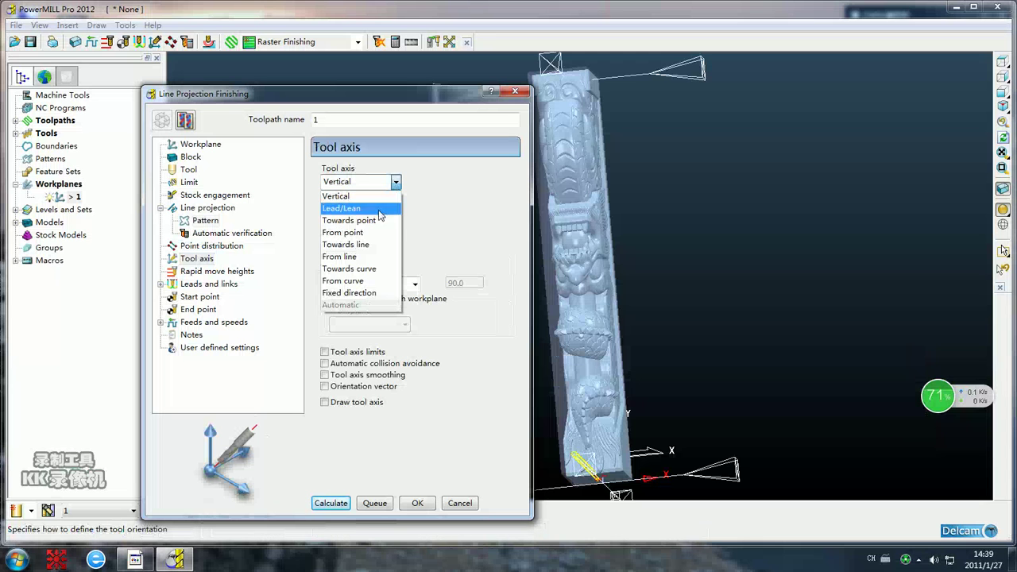
left_click(361, 244)
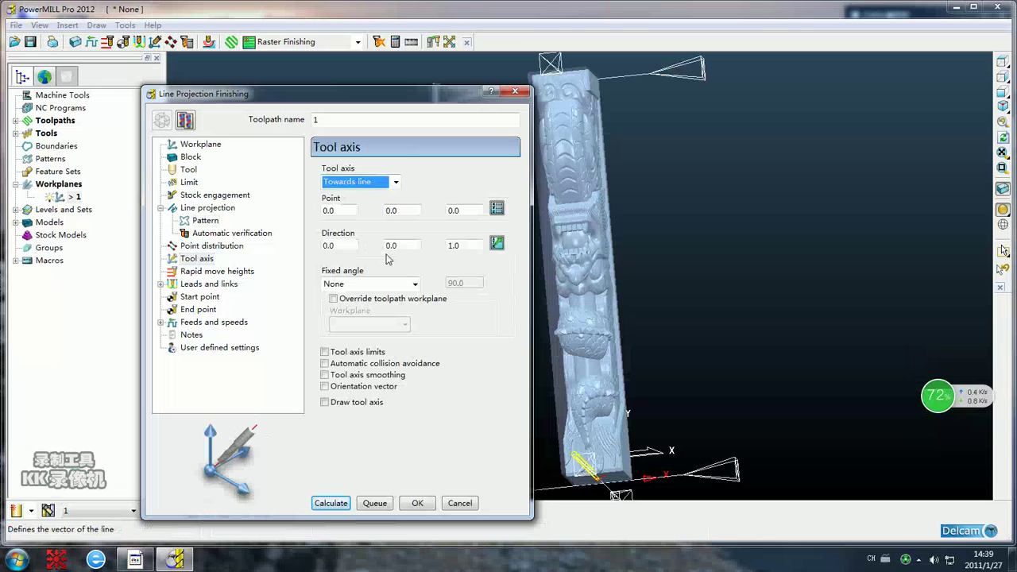
double_click(399, 247)
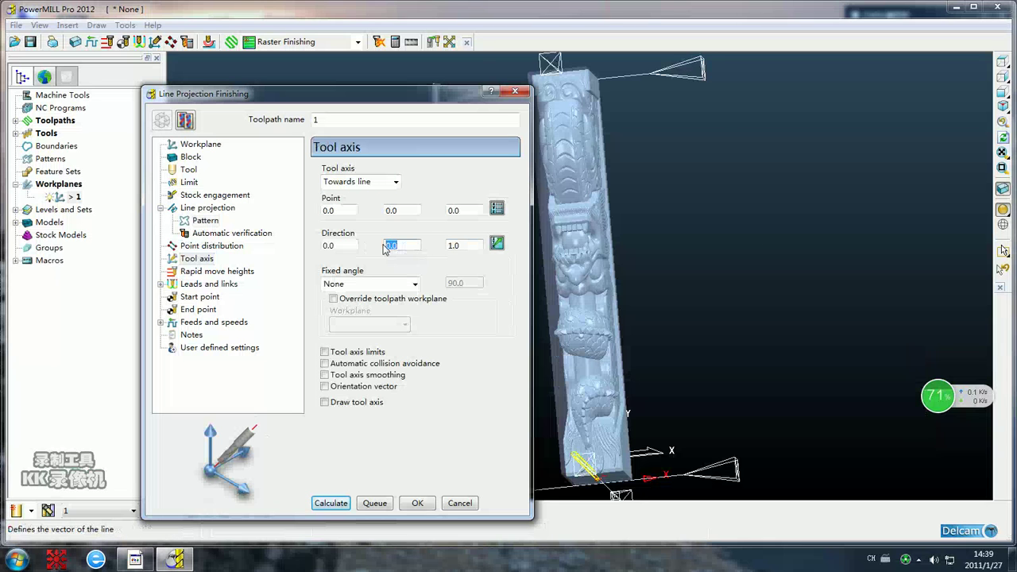
type("1.0")
key("Tab")
type("0")
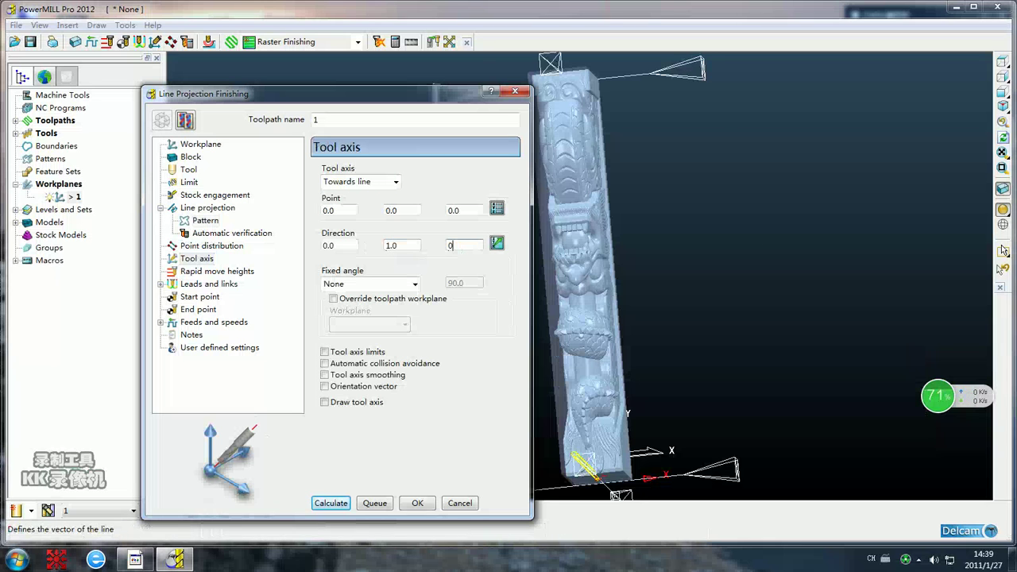
left_click(325, 352)
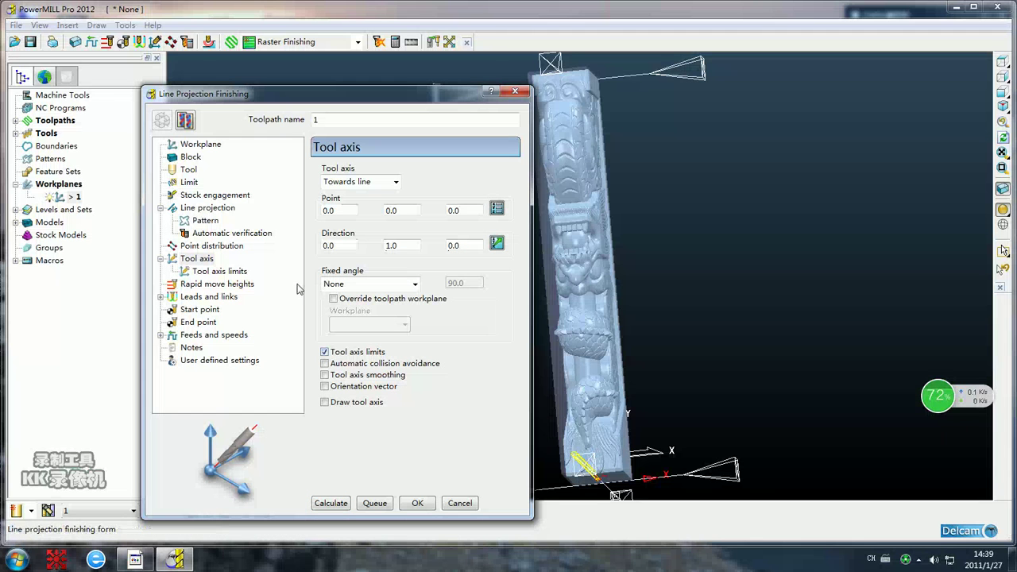
Calculate the toolpath's rapid move heights using the Plane safe area.
left_click(202, 284)
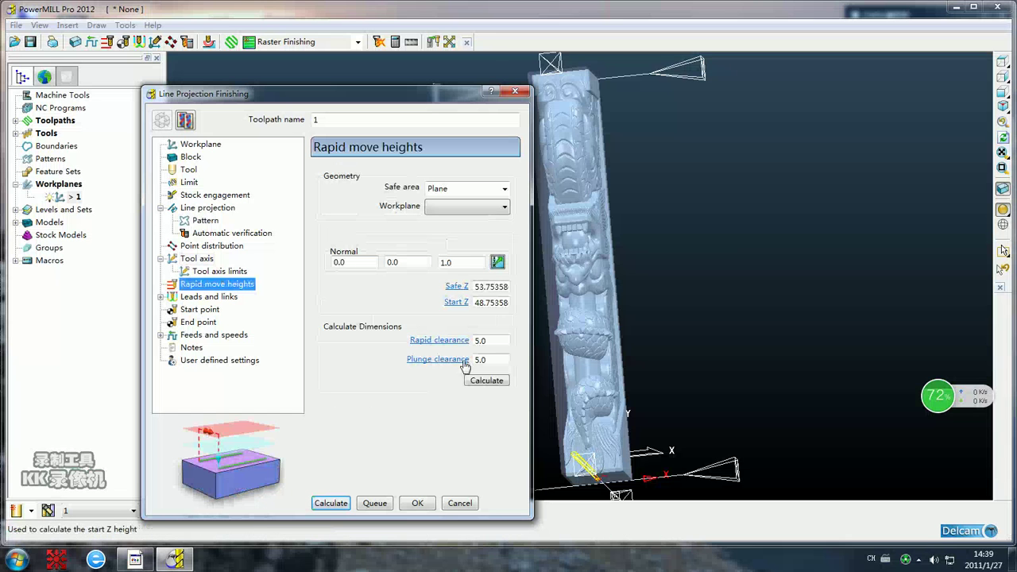
left_click(485, 381)
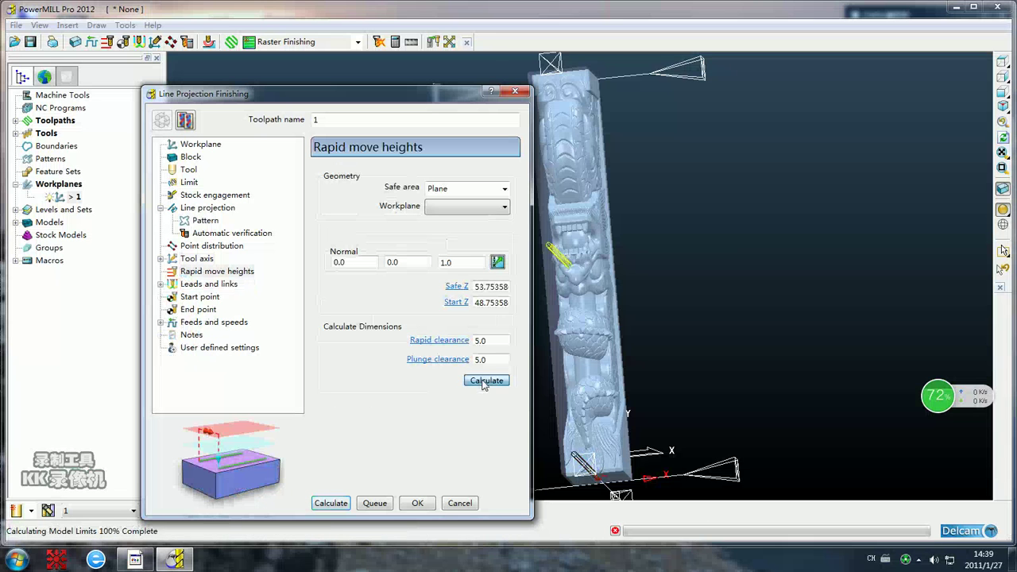
Set the toolpath's short links to On surface and its long and default links to Skim, and apply the links.
left_click(203, 286)
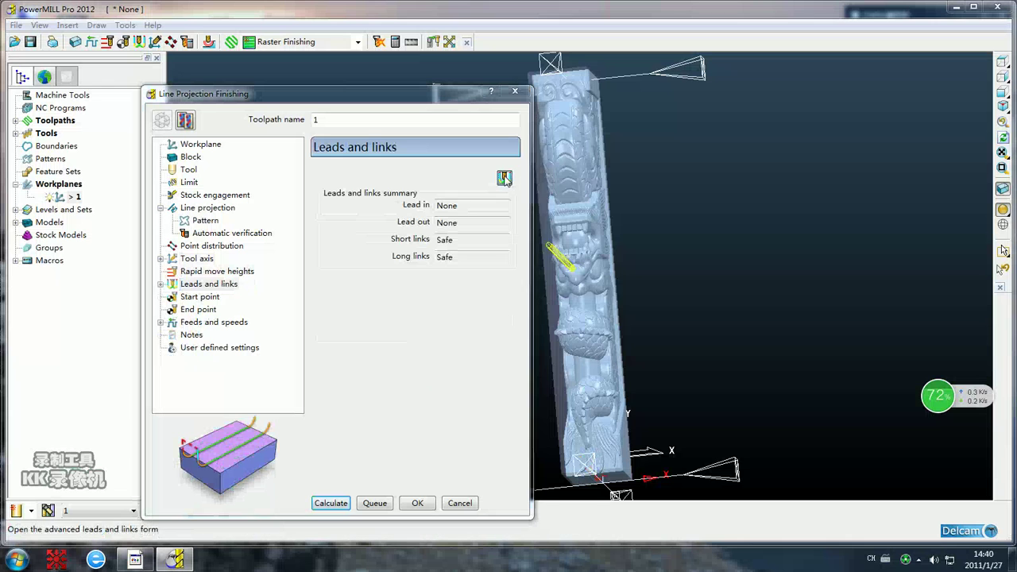
left_click(504, 176)
left_click(633, 153)
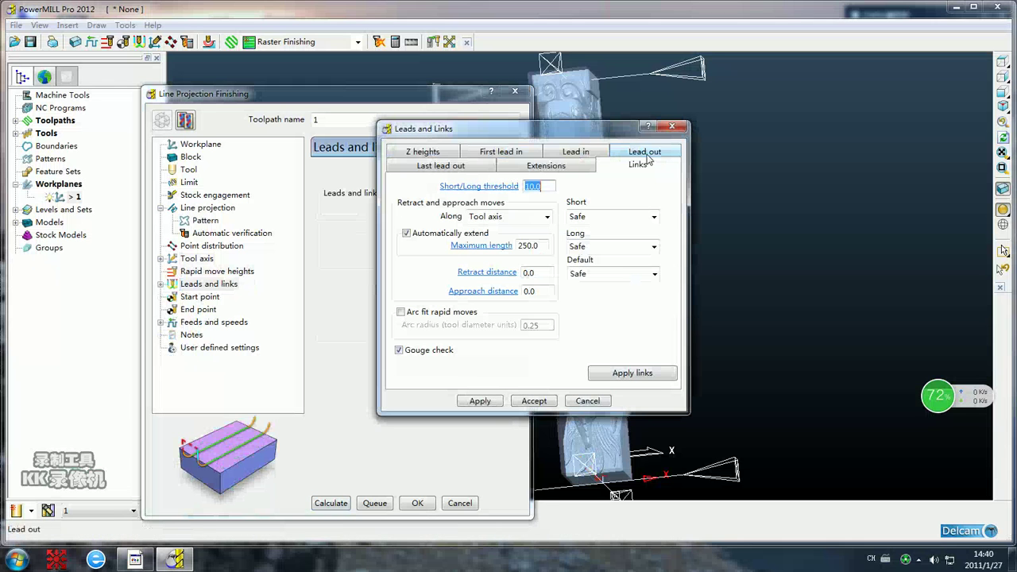
left_click(624, 220)
left_click(605, 268)
left_click(632, 247)
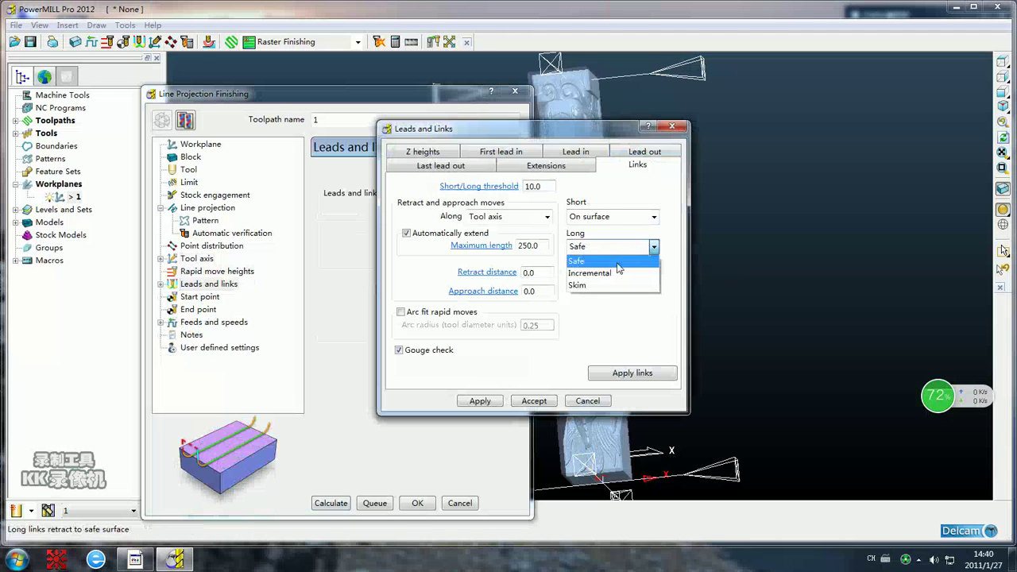
left_click(605, 284)
left_click(610, 274)
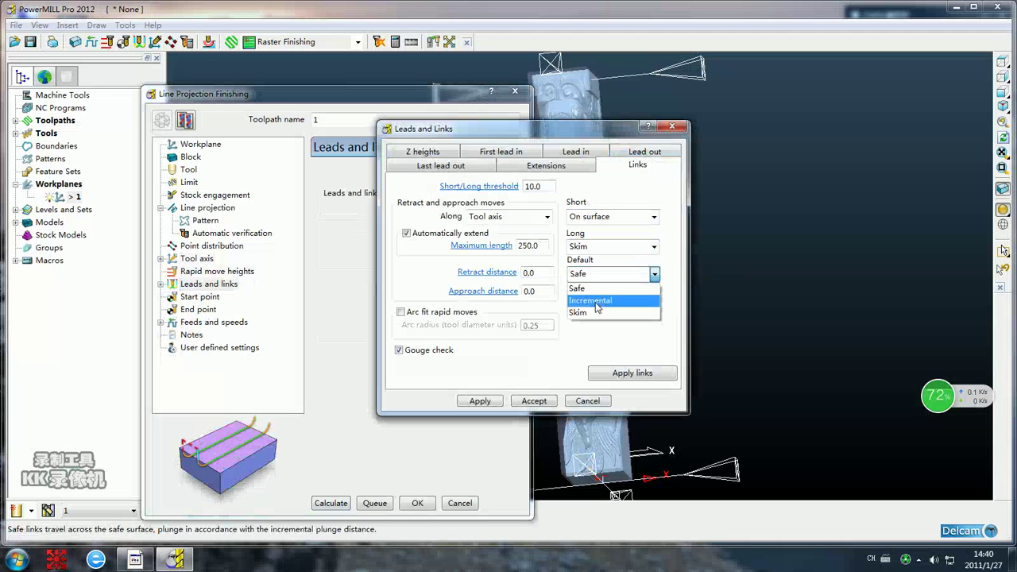
left_click(596, 314)
left_click(624, 372)
left_click(532, 401)
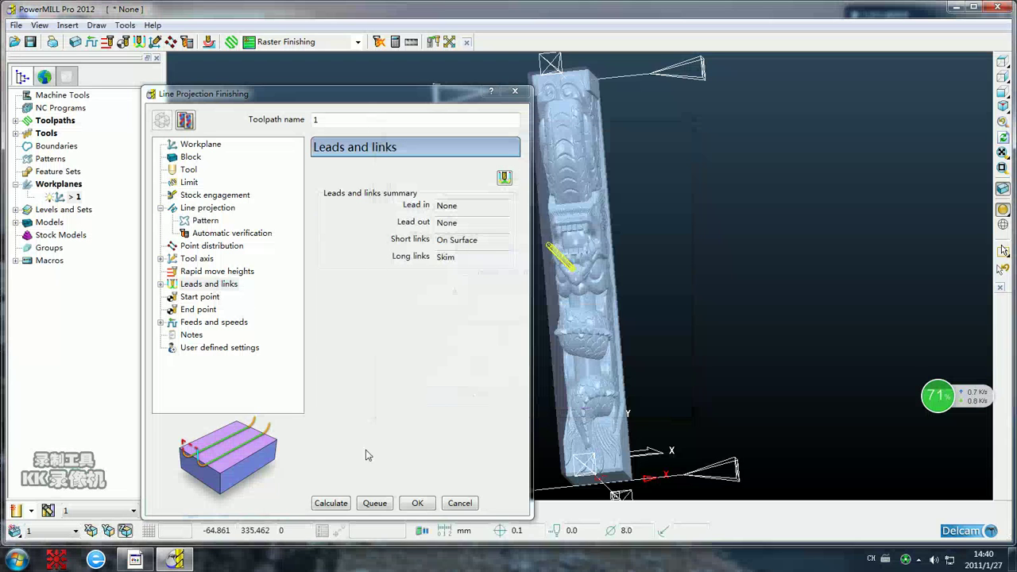
Calculate the line projection finishing toolpath, refusing the unrelated installer's permission request, and close the toolpath settings.
left_click(332, 504)
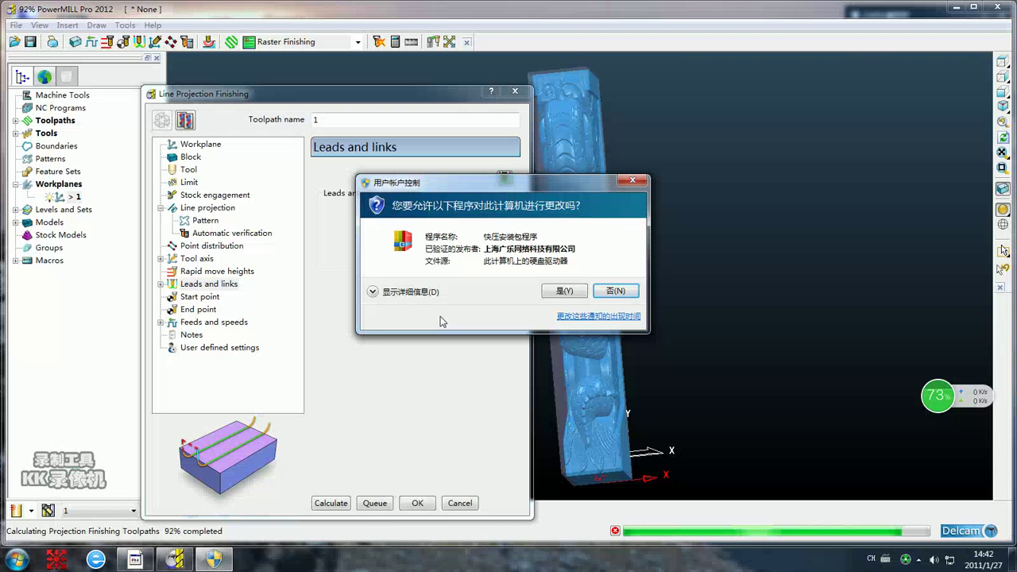
left_click(616, 291)
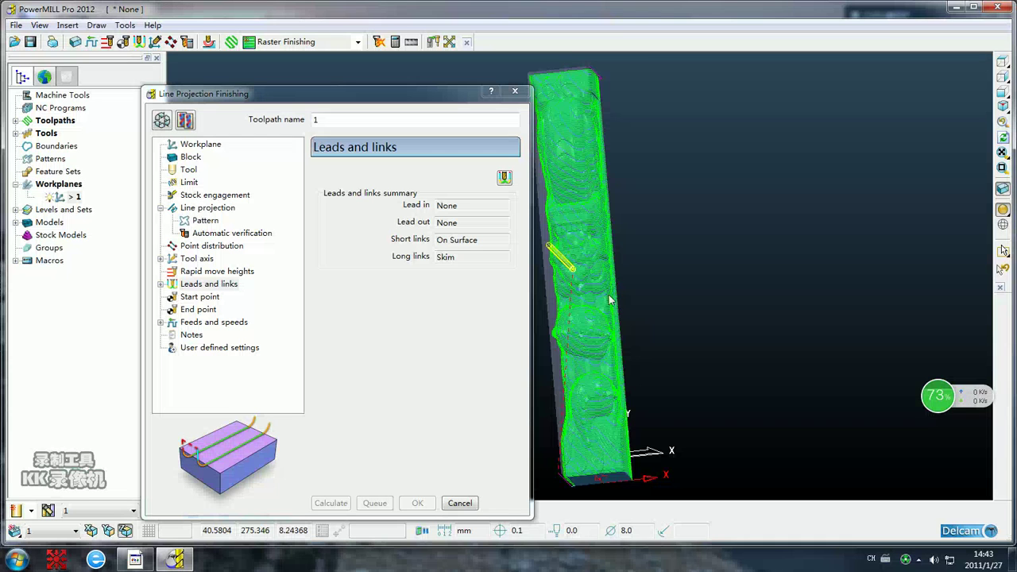
left_click(459, 505)
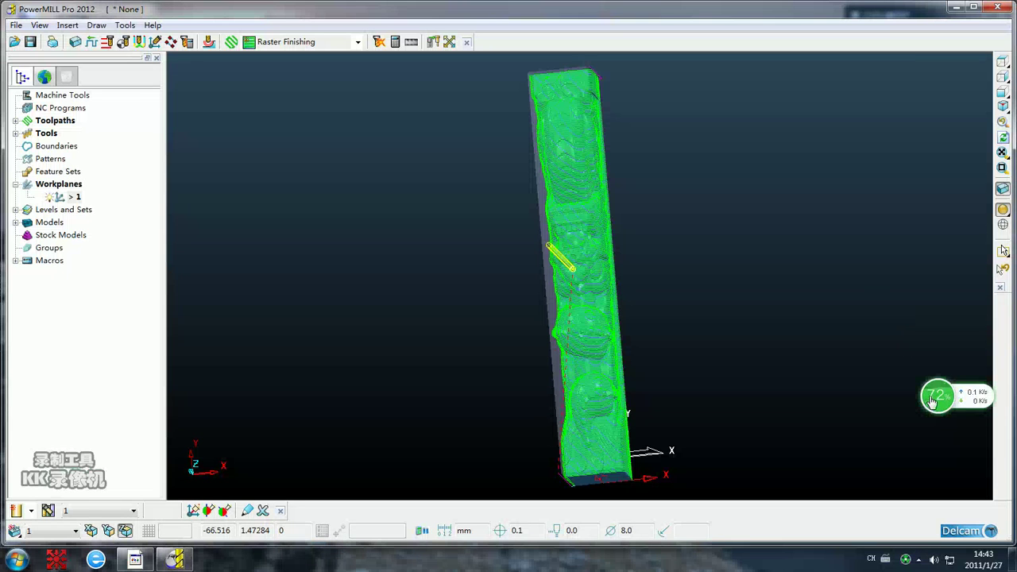
mouse_move(935, 397)
left_click(926, 354)
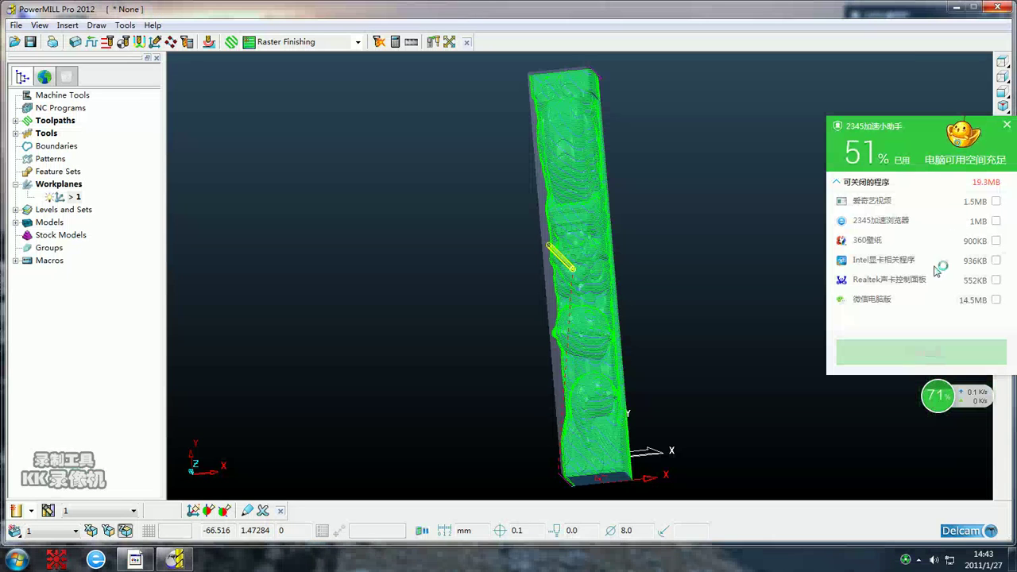
left_click(1007, 128)
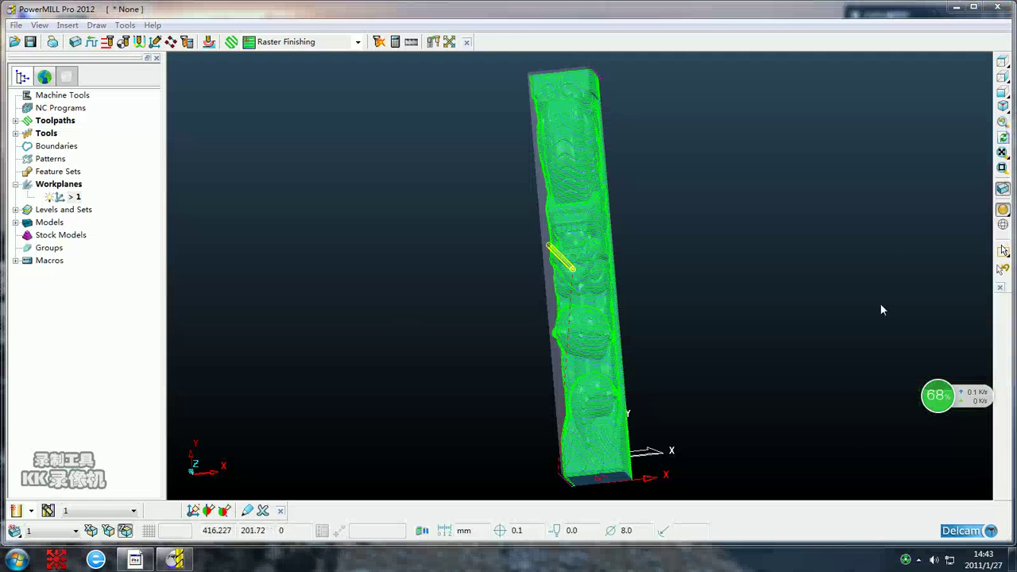
mouse_move(943, 407)
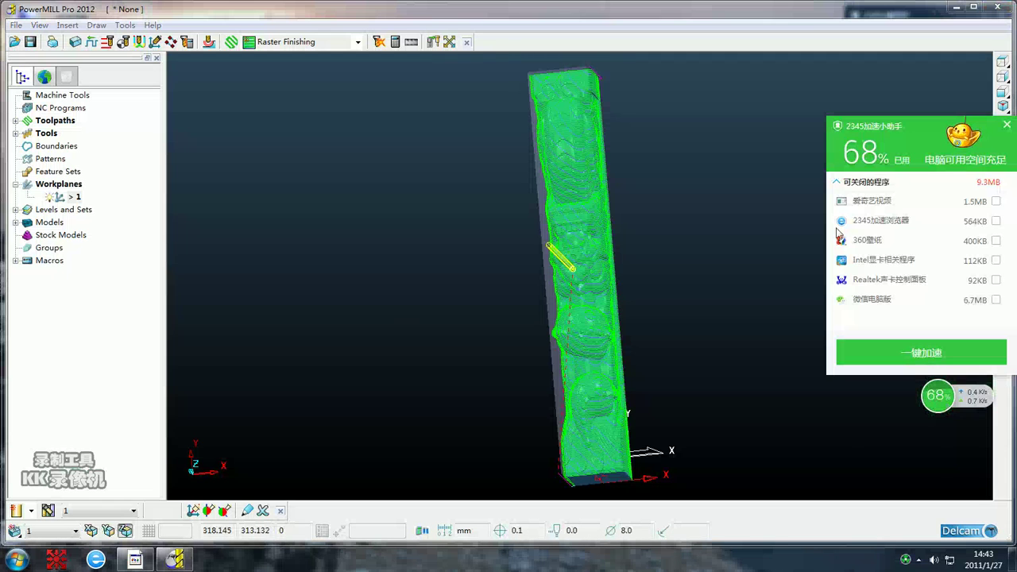
left_click(1006, 128)
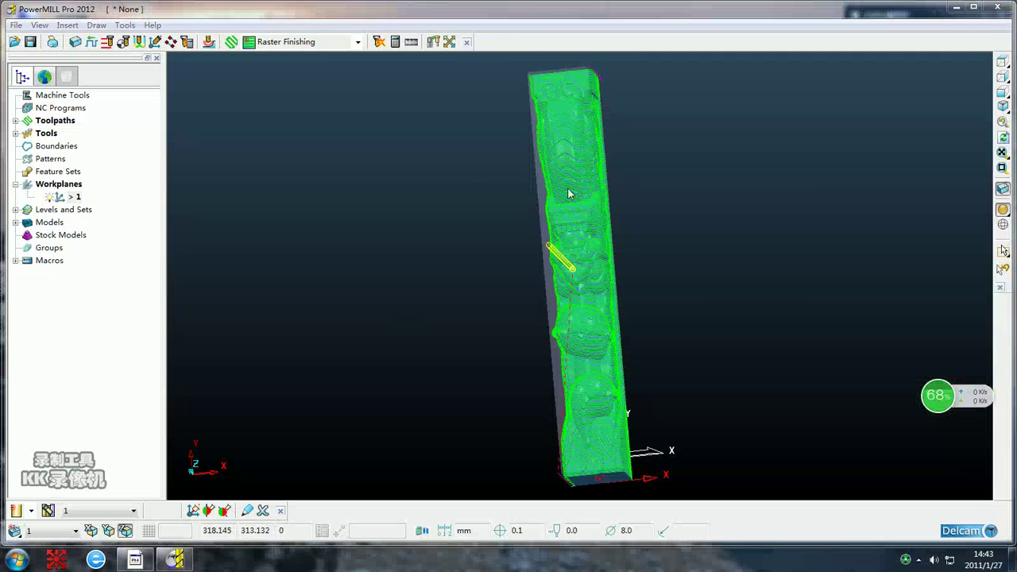
Simulate toolpath 1 from the start in a view along the Y axis at reduced speed, and end the simulation.
left_click(1004, 87)
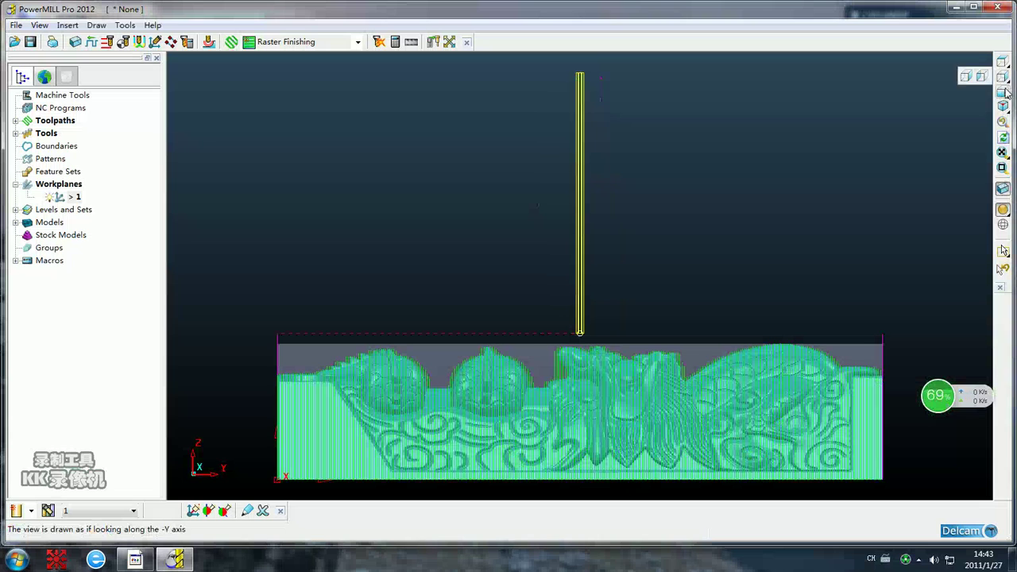
left_click(1003, 92)
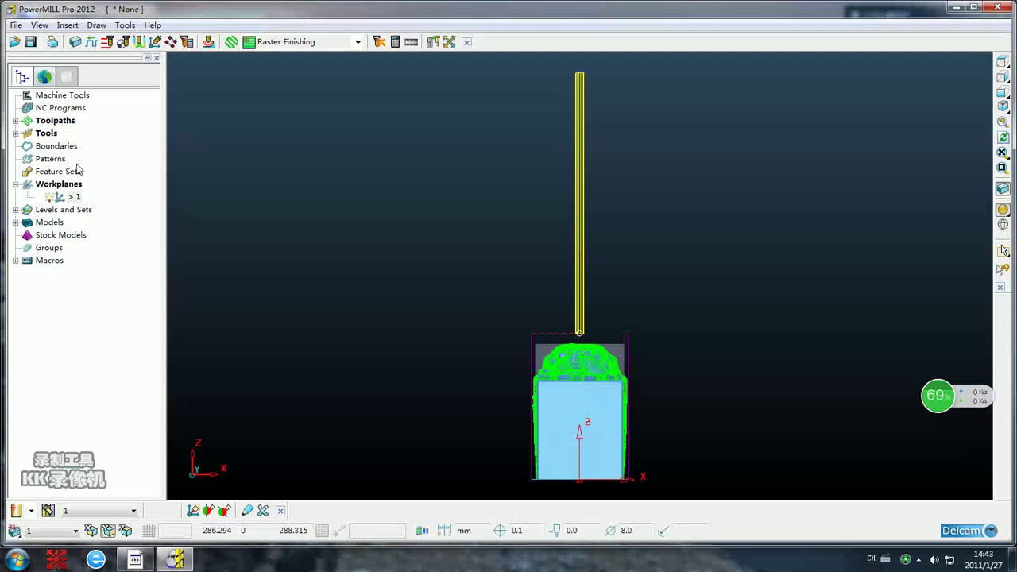
left_click(15, 121)
right_click(74, 133)
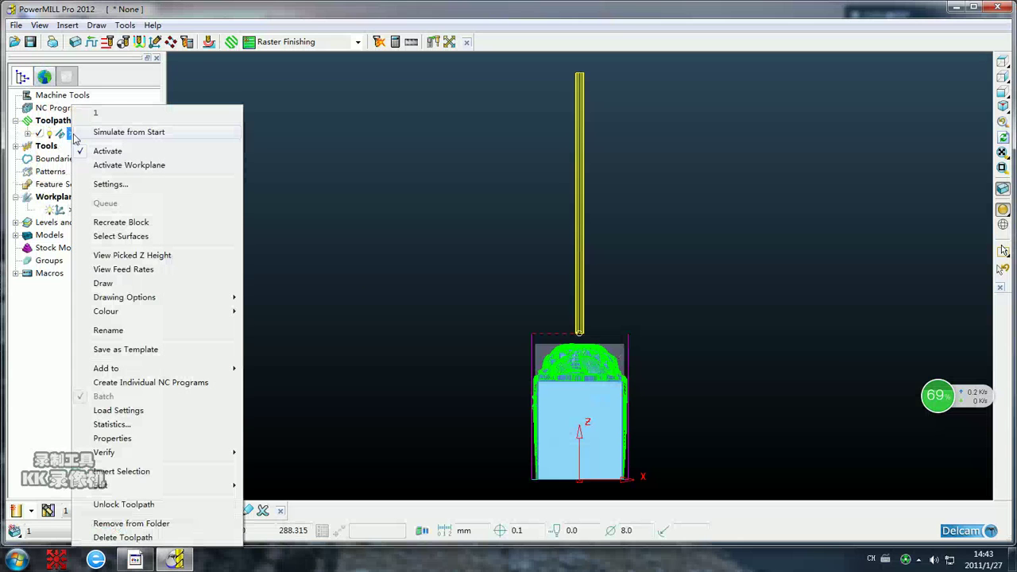
left_click(123, 133)
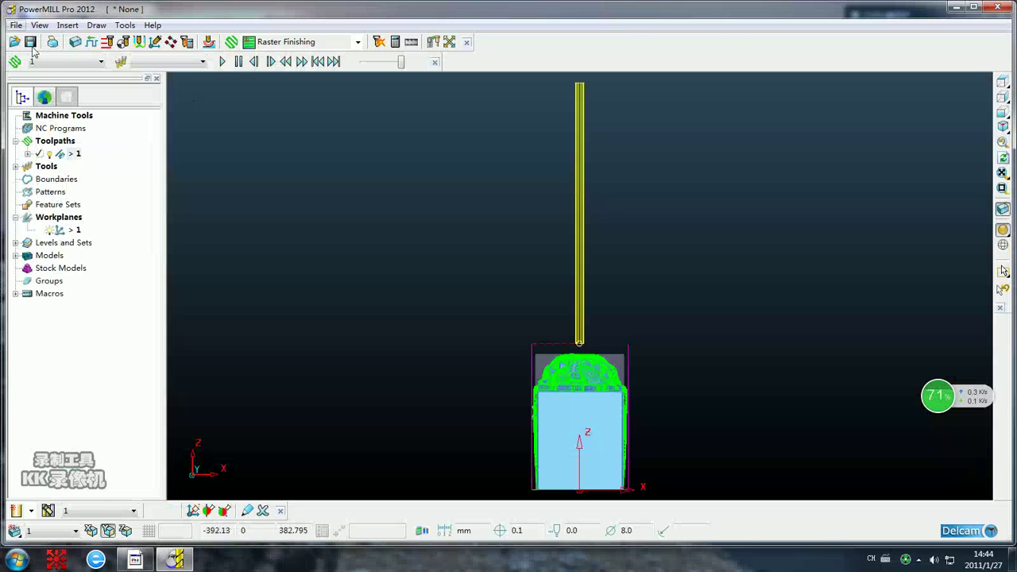
left_click(395, 64)
left_click(223, 62)
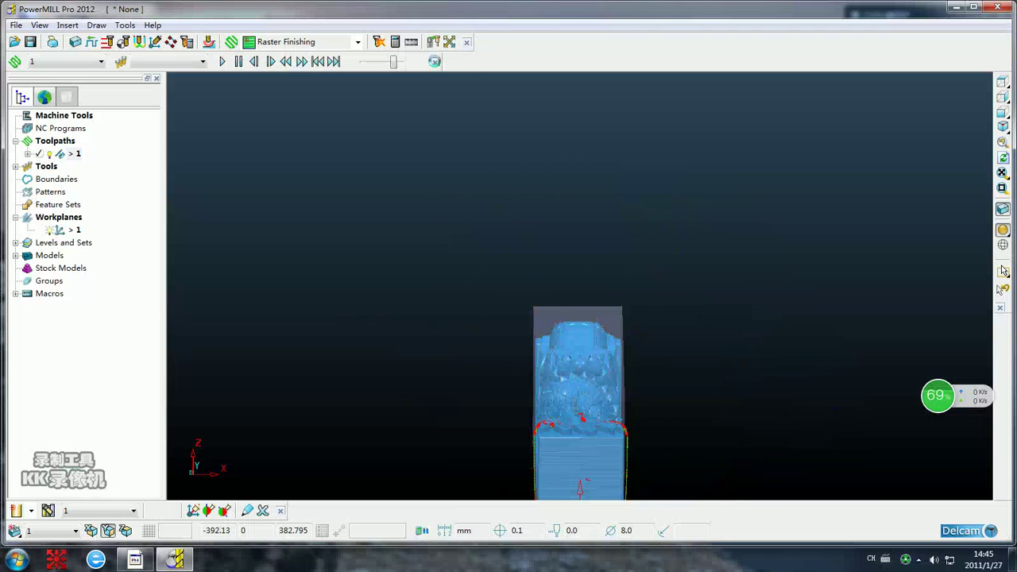
left_click(433, 61)
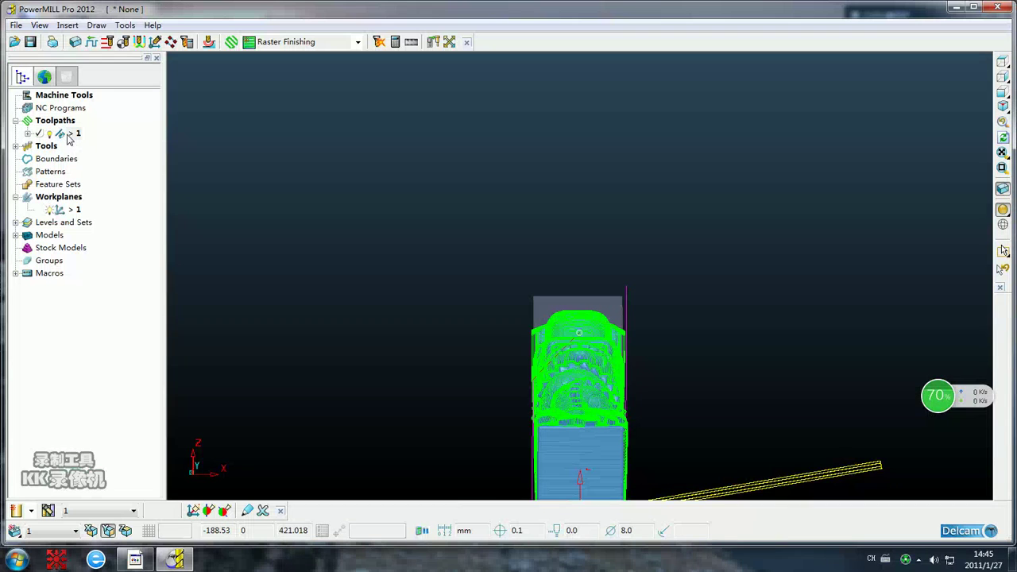
Create an individual NC program from toolpath 1 and open its settings.
right_click(69, 139)
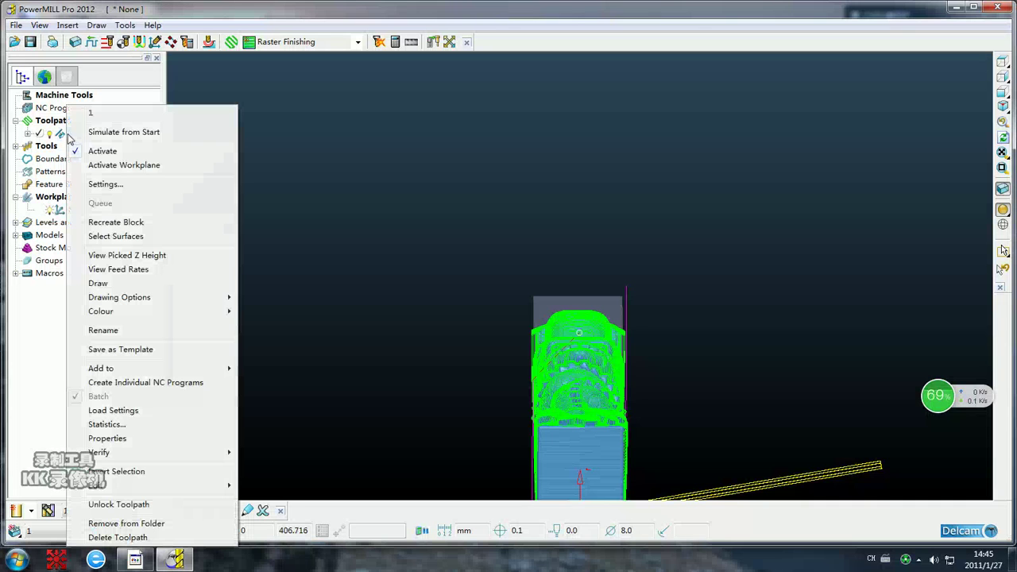
left_click(135, 382)
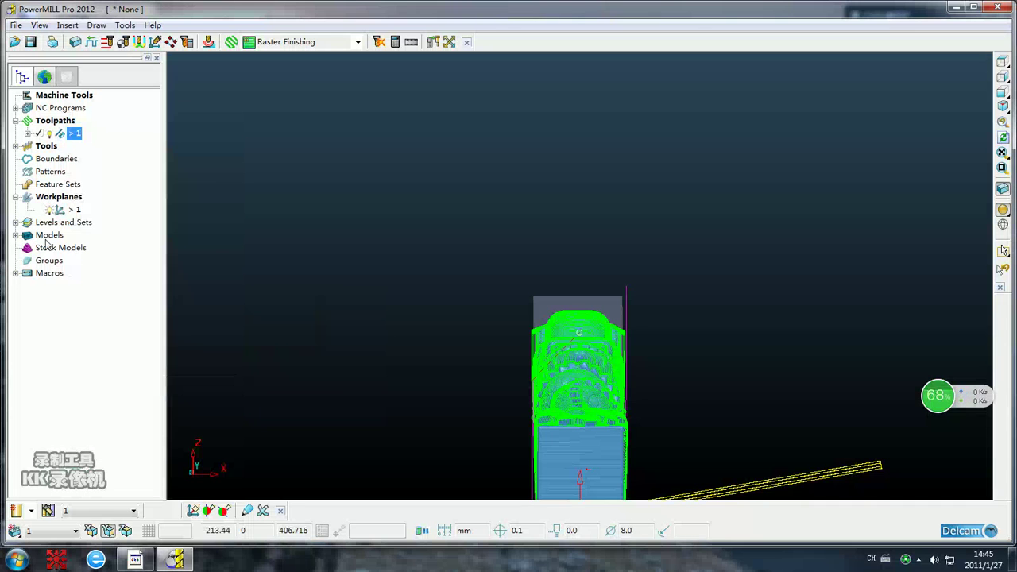
left_click(15, 108)
right_click(70, 121)
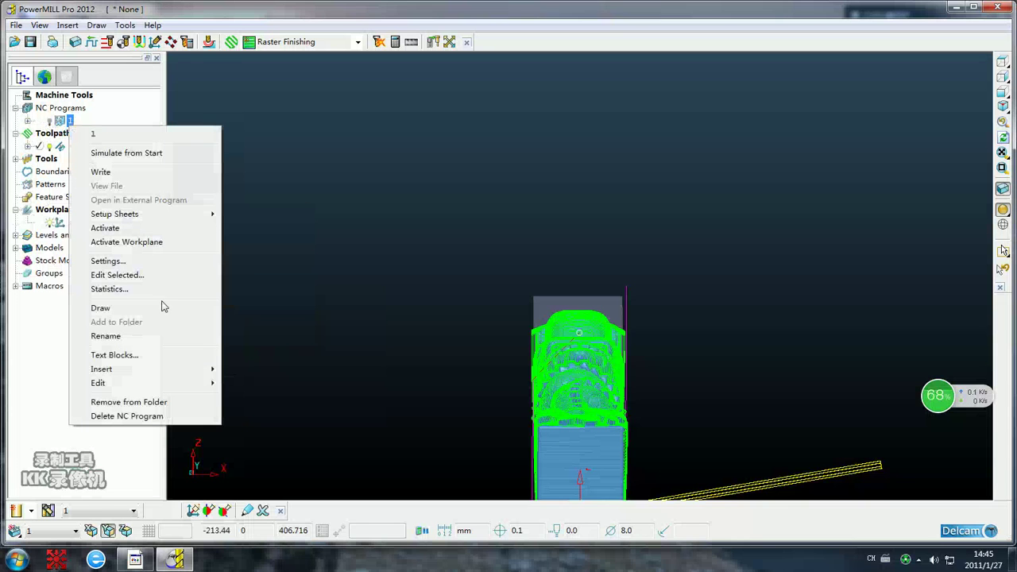
left_click(108, 260)
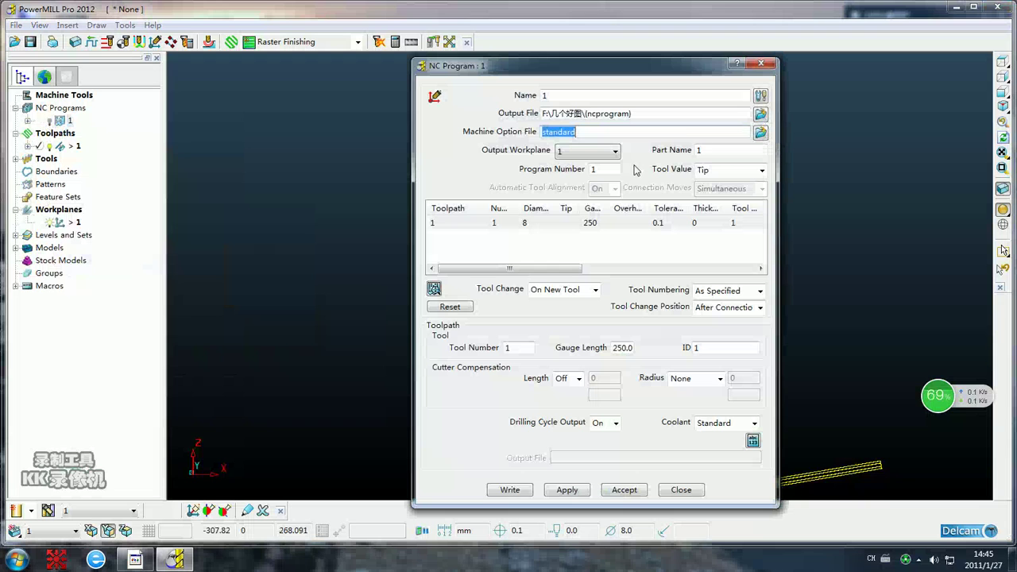
Set the NC program's output file to 888.tap on the desktop.
key("shift+Tab")
key("space")
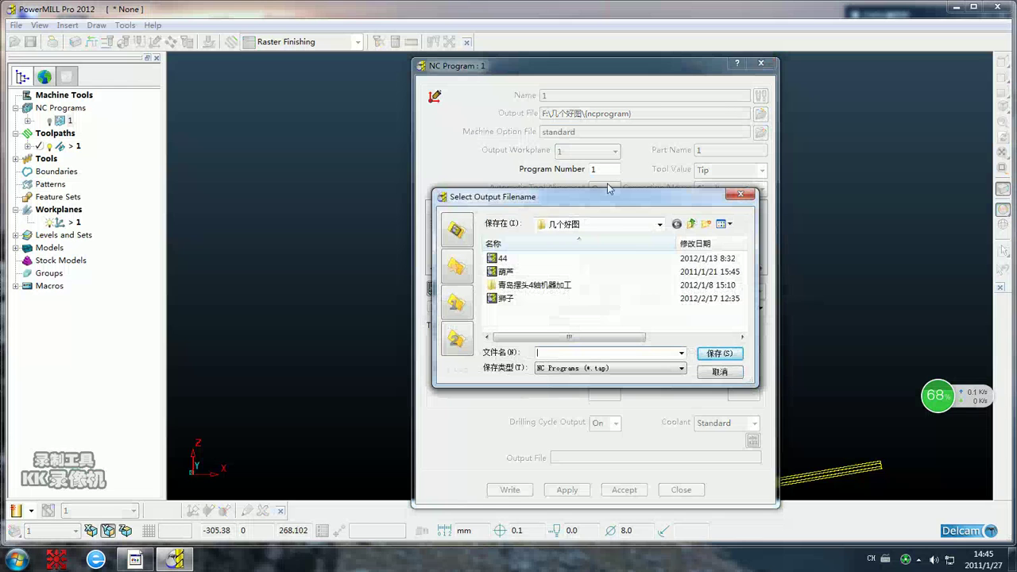
left_click(596, 224)
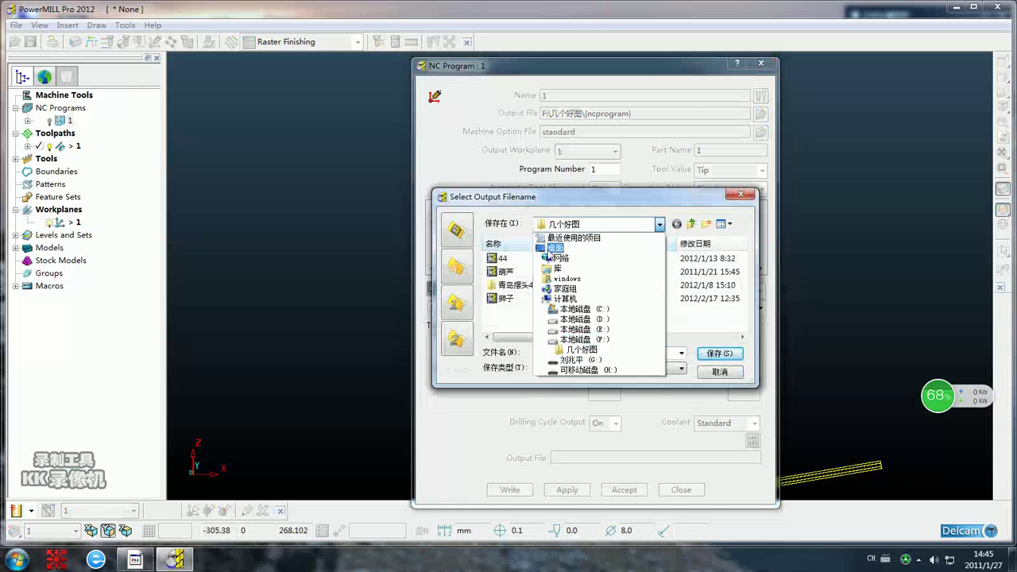
left_click(553, 249)
left_click(566, 353)
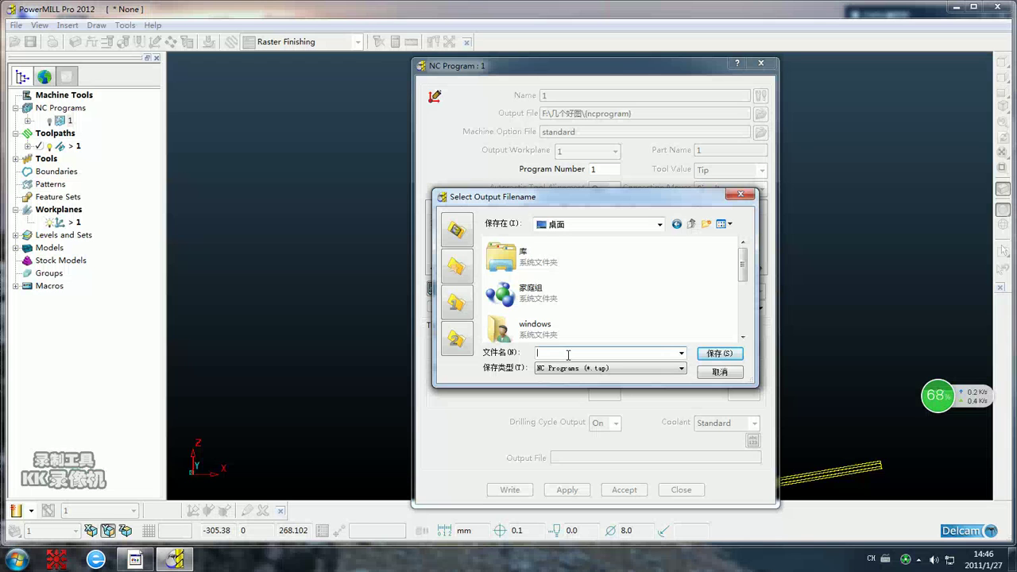
left_click(730, 358)
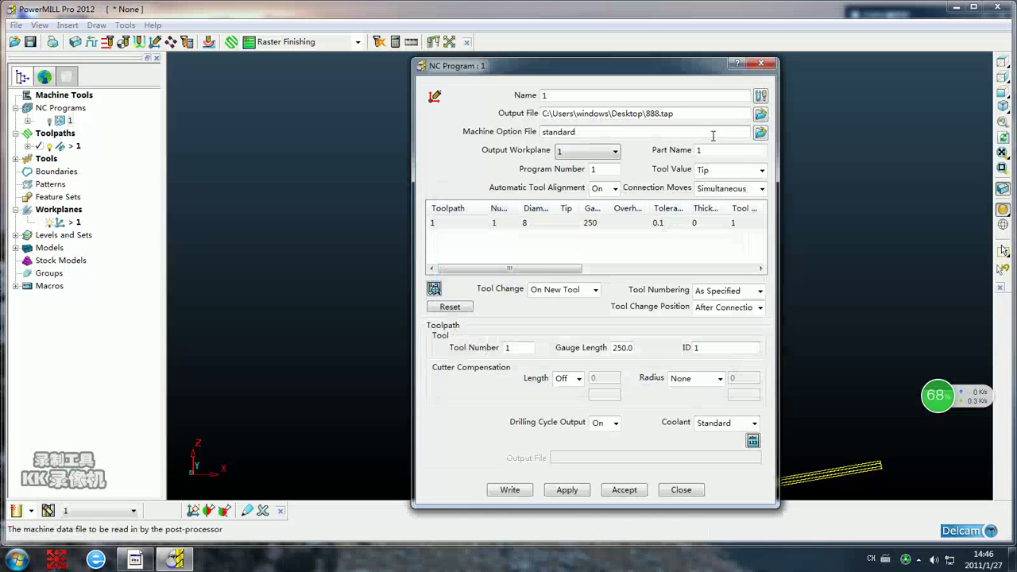
Choose FANUC15M-5BChh from the 旋转四轴后处理 folder on drive F: as the NC program's machine option file.
left_click(759, 133)
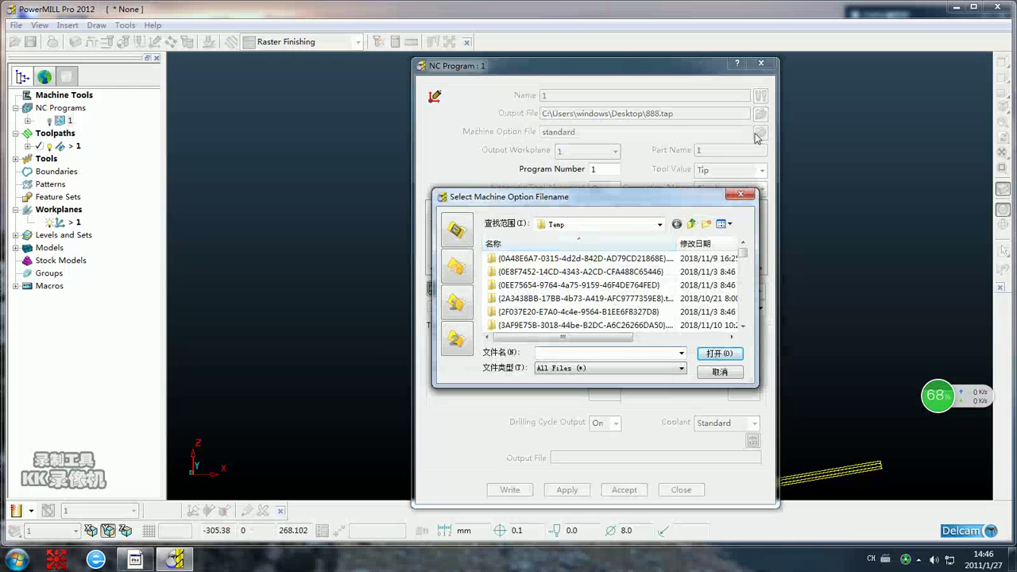
left_click(659, 225)
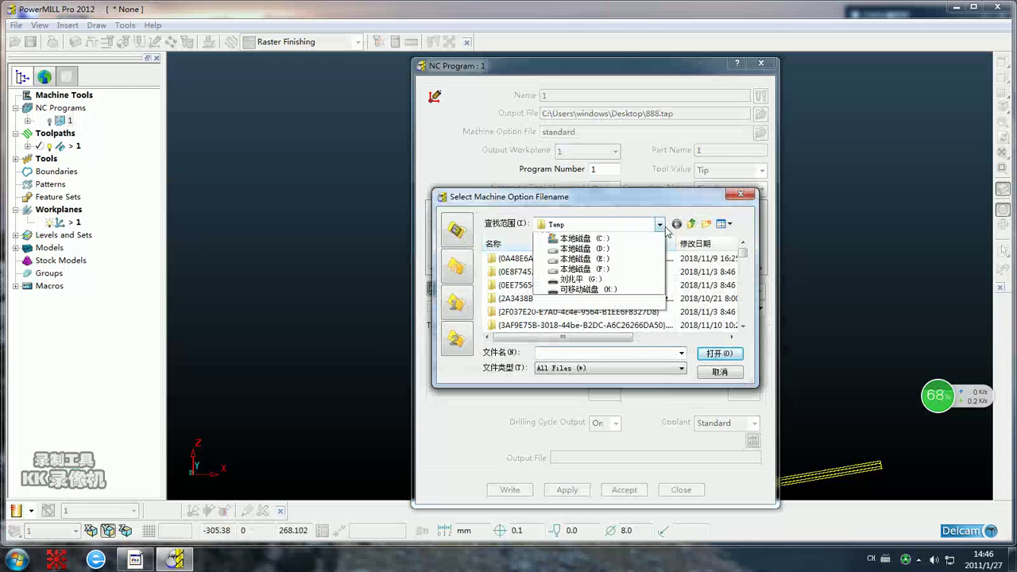
left_click(605, 370)
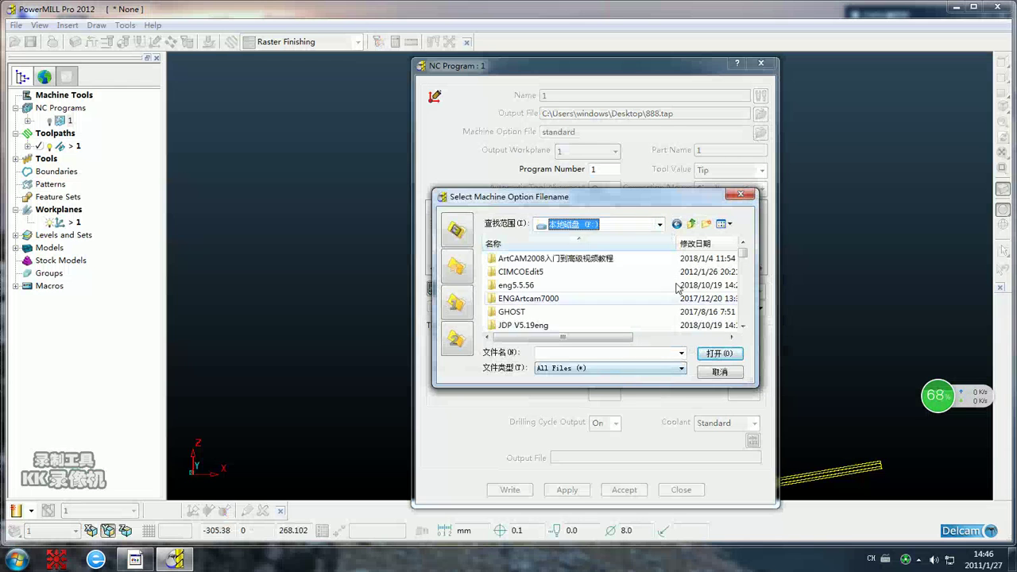
left_click_drag(741, 258, 741, 267)
left_click(569, 281)
scroll(572, 278, "down", 4)
scroll(579, 272, "down", 1)
double_click(559, 300)
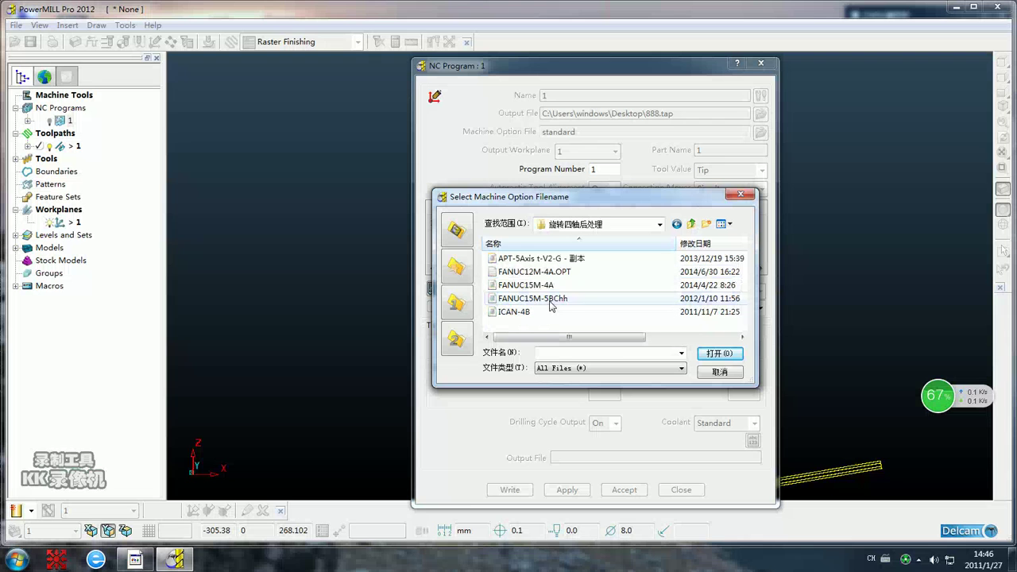
left_click(565, 300)
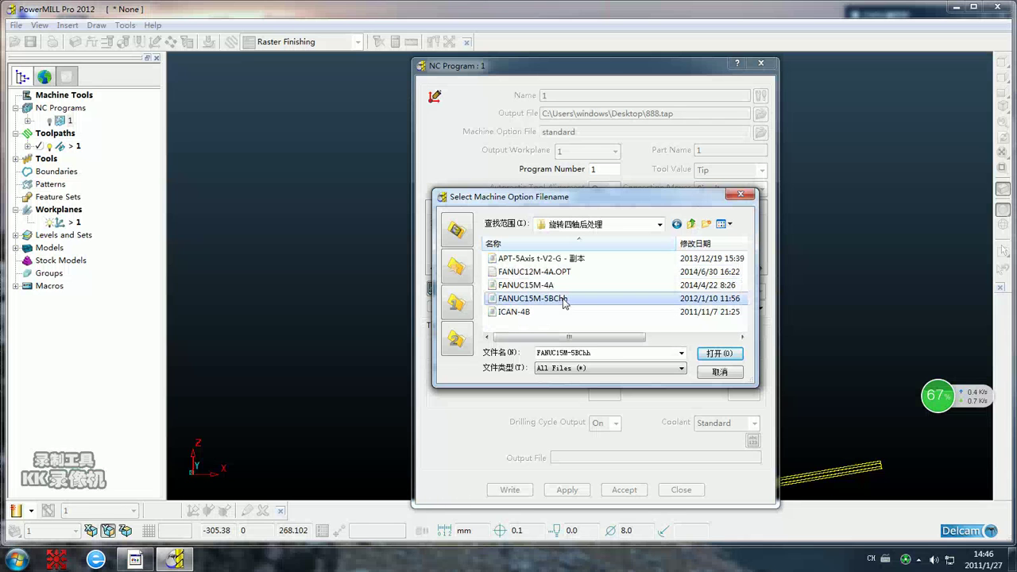
left_click(715, 353)
Write the NC program and close the information report and the NC program settings.
left_click(509, 490)
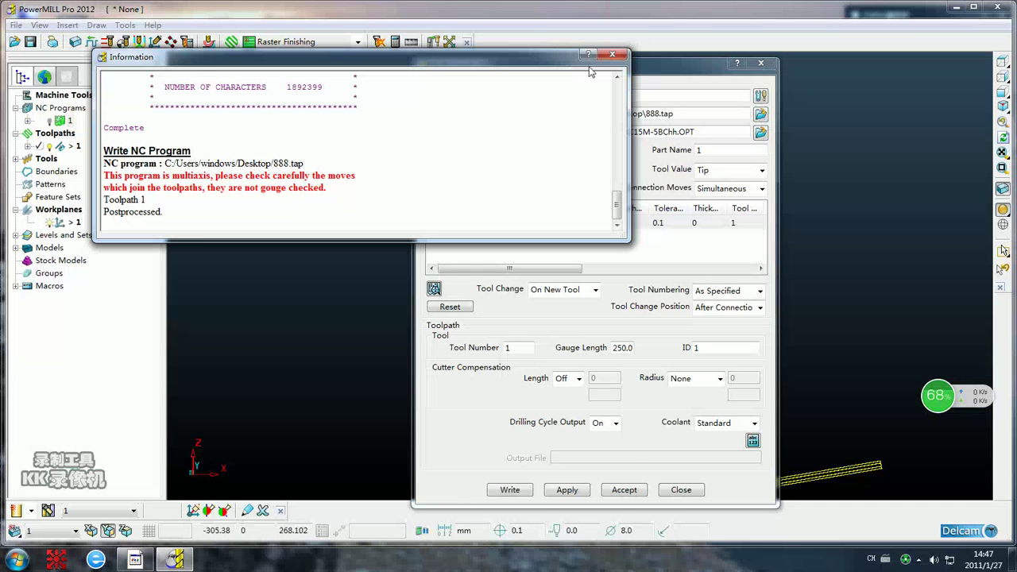
left_click(611, 54)
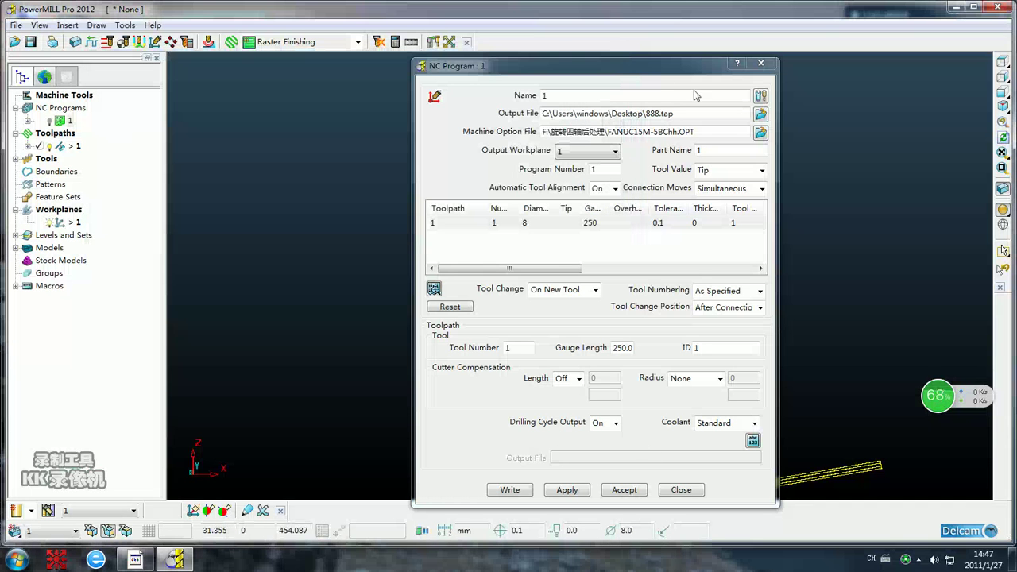
left_click(760, 63)
Minimize PowerMILL and open the 888 NC file from the desktop in CIMCO Edit.
left_click(957, 7)
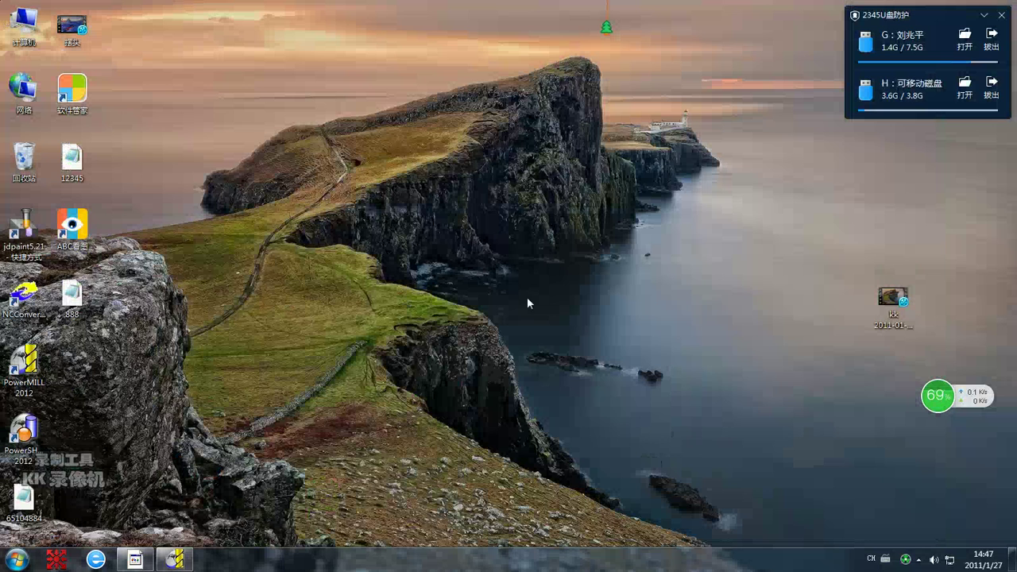
right_click(68, 302)
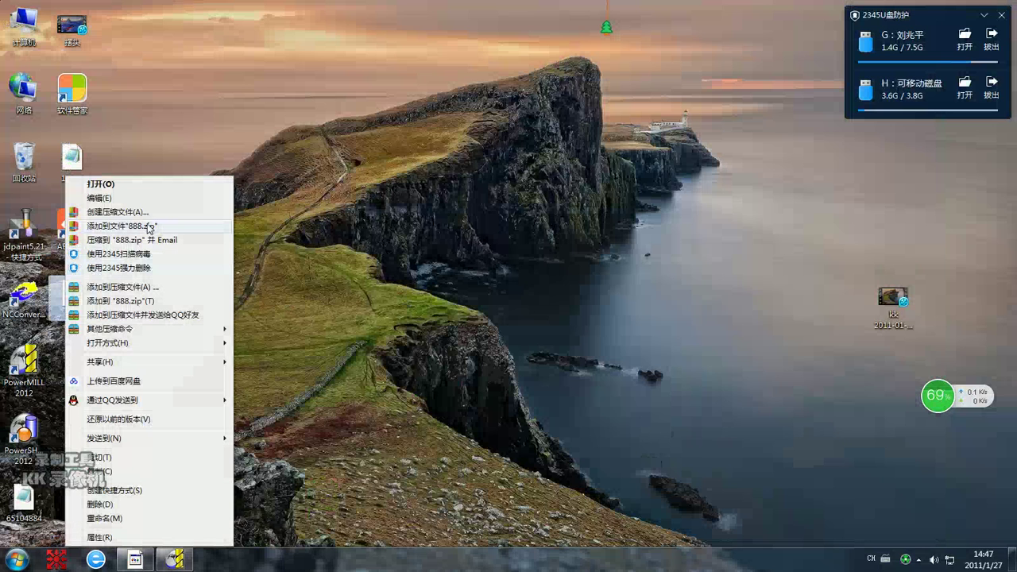
mouse_move(183, 343)
left_click(254, 343)
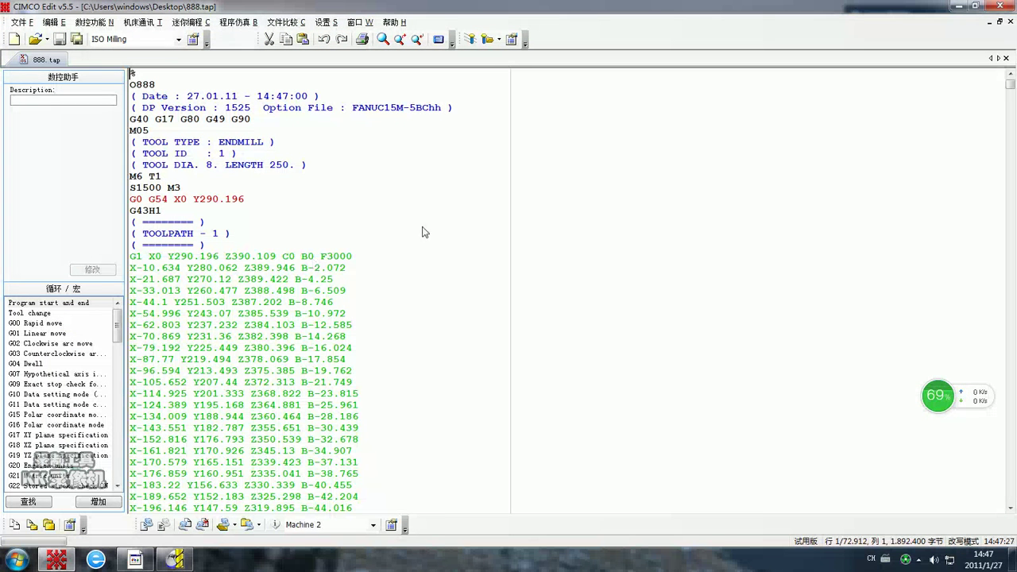
Backplot the 888.tap program and run its tool motion simulation at a higher speed, stopping it partway.
left_click(470, 38)
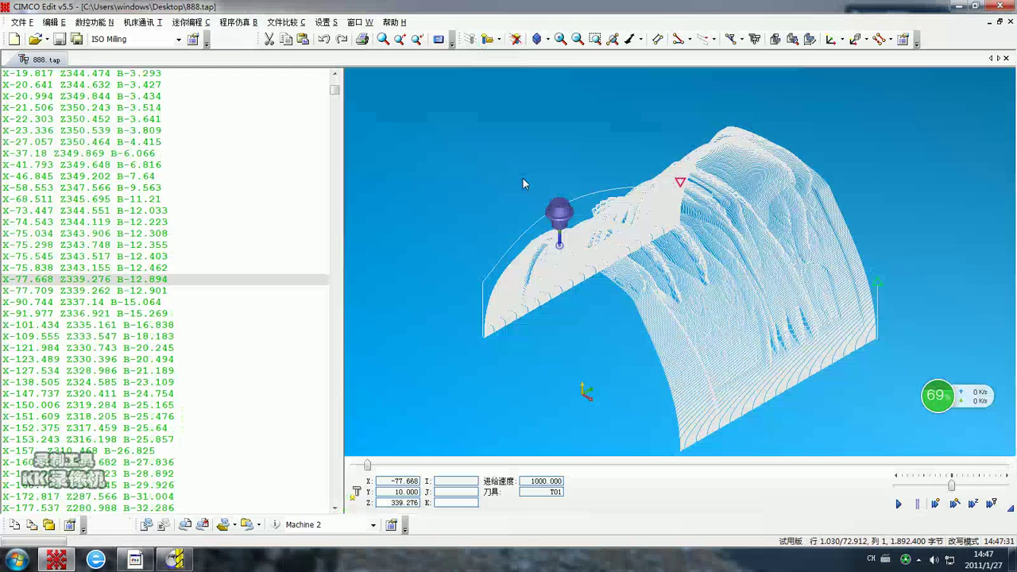
left_click_drag(953, 487, 998, 486)
left_click(900, 505)
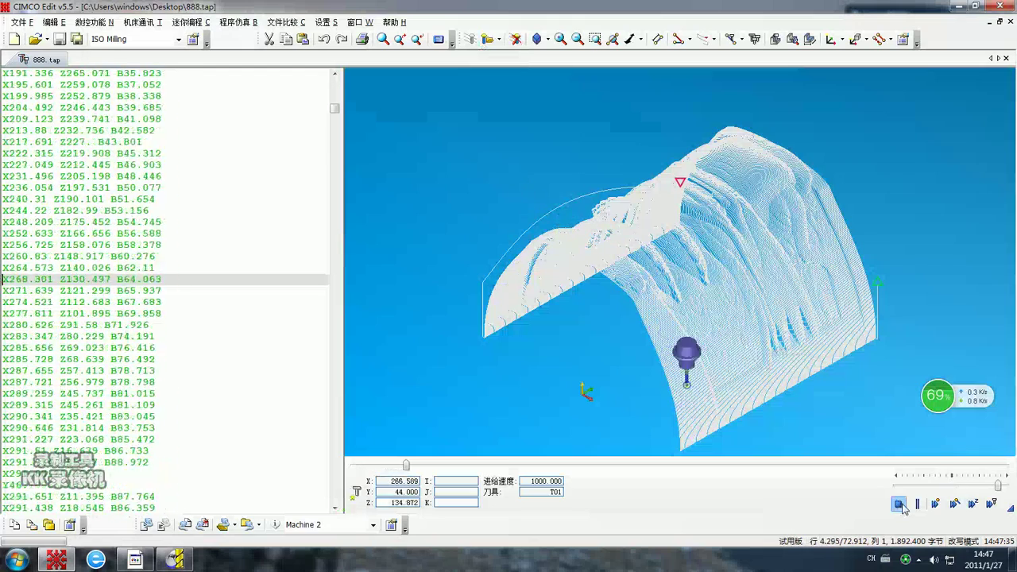
left_click(900, 503)
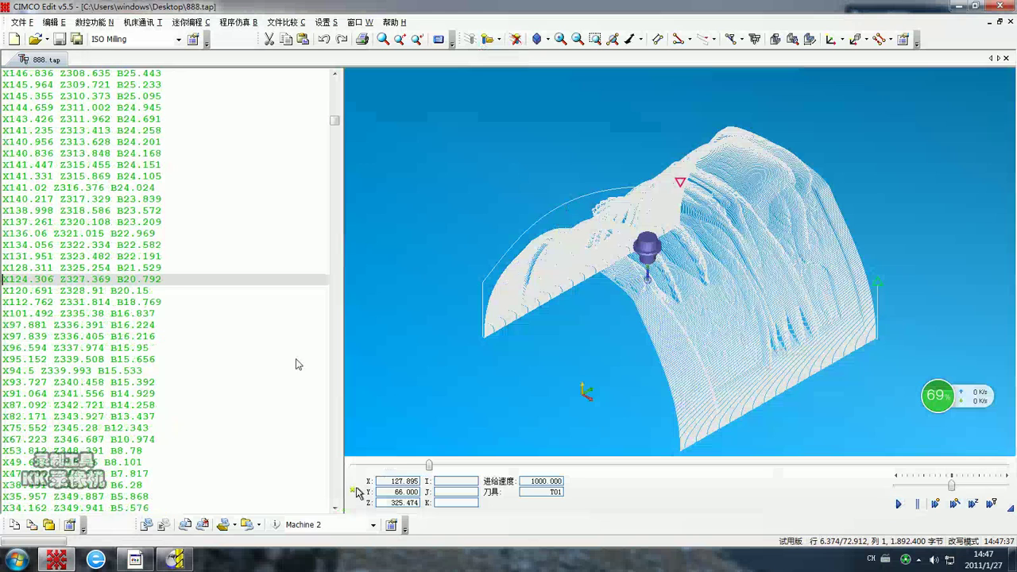
Delete the program header from the opening % line through the TOOLPATH - 1 comment block, keeping the first G1 move.
scroll(203, 261, "up", 20)
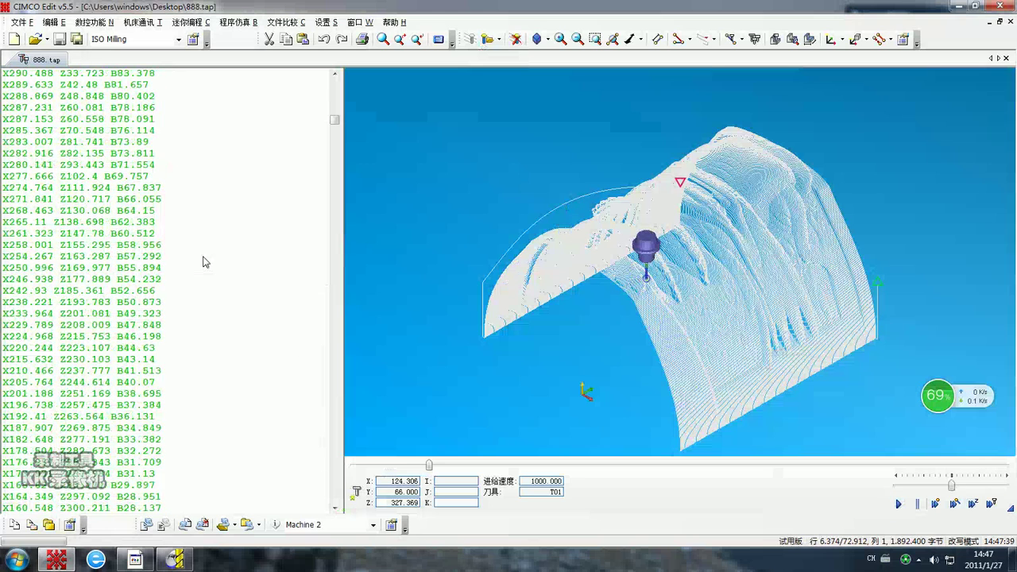
left_click_drag(334, 119, 334, 77)
left_click_drag(87, 249, 4, 73)
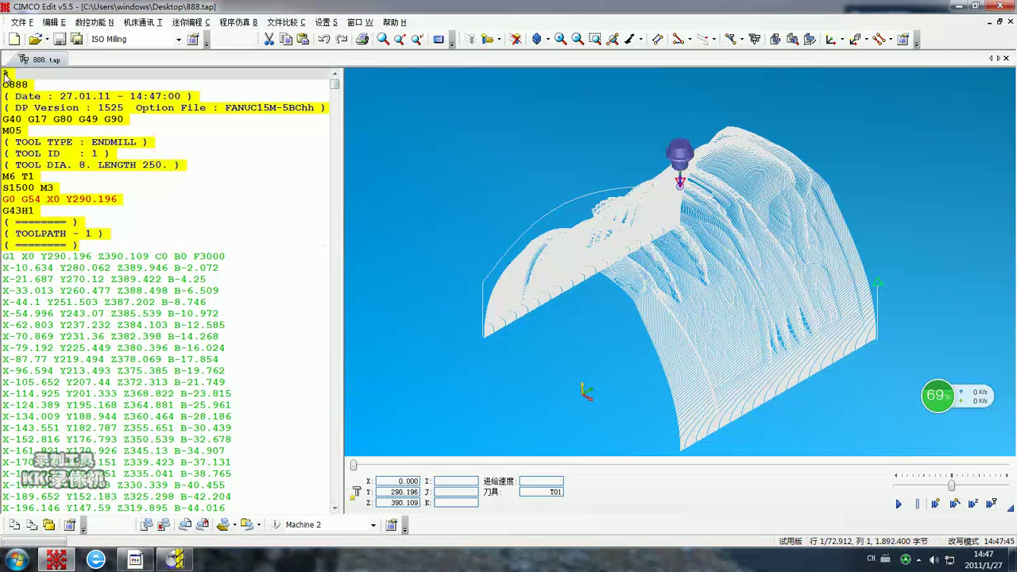
key("Delete")
Replace the closing lines from G91 G28 Z0 through the final % with M05, and close the editor, saving 888.tap.
left_click_drag(337, 79, 273, 502)
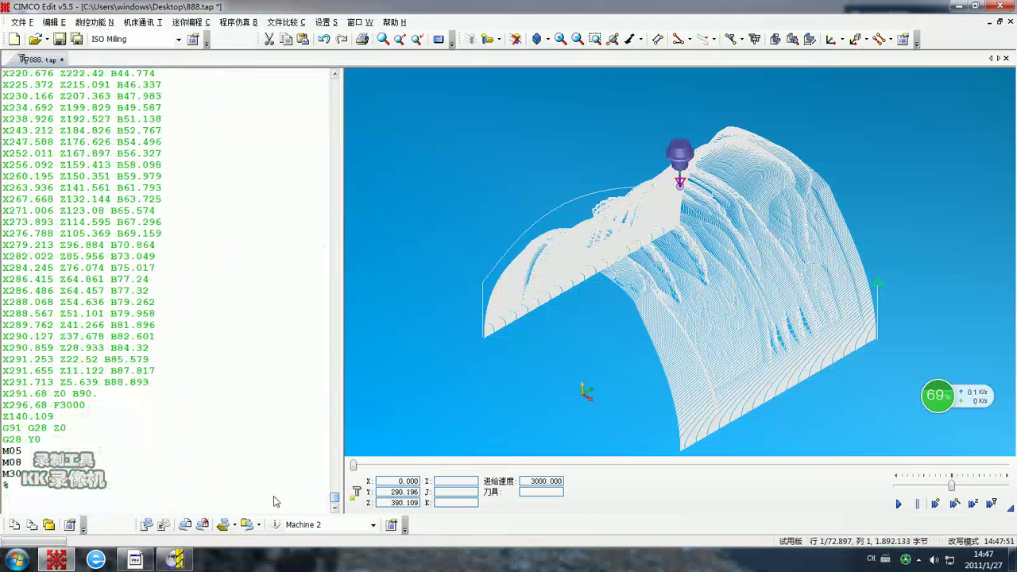
left_click(17, 487)
left_click_drag(17, 487, 3, 429)
type("M")
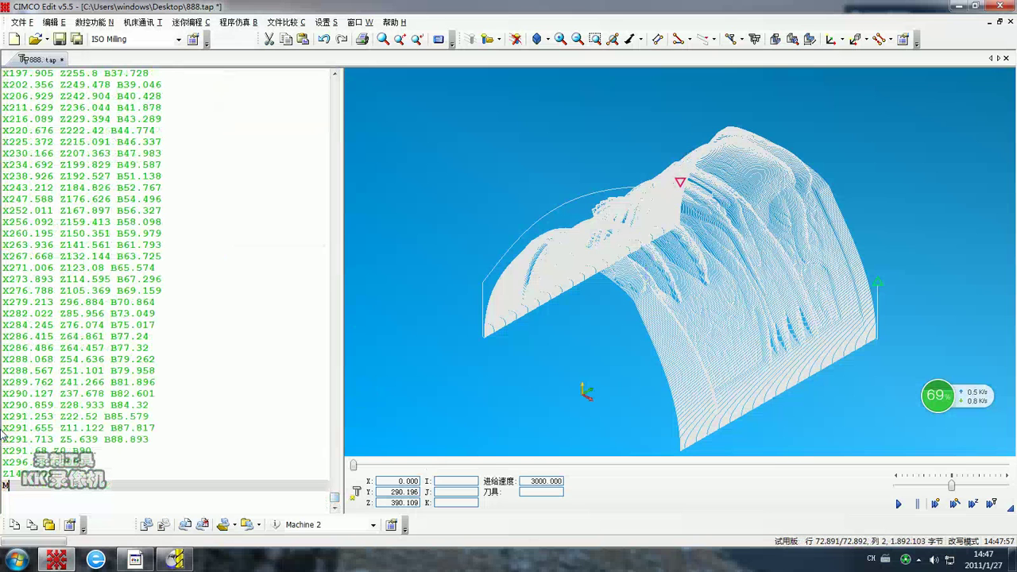
type("05")
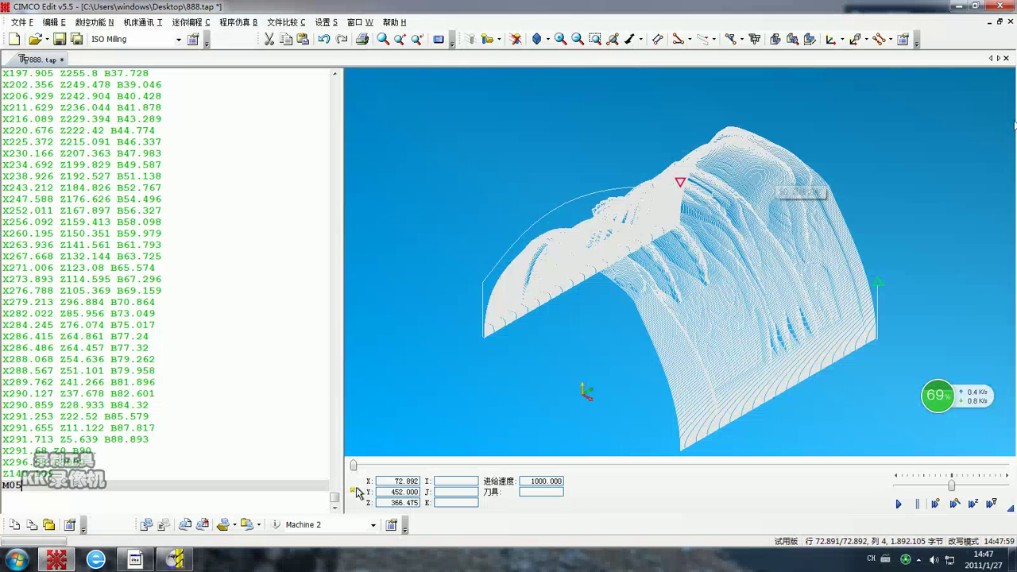
left_click(1003, 7)
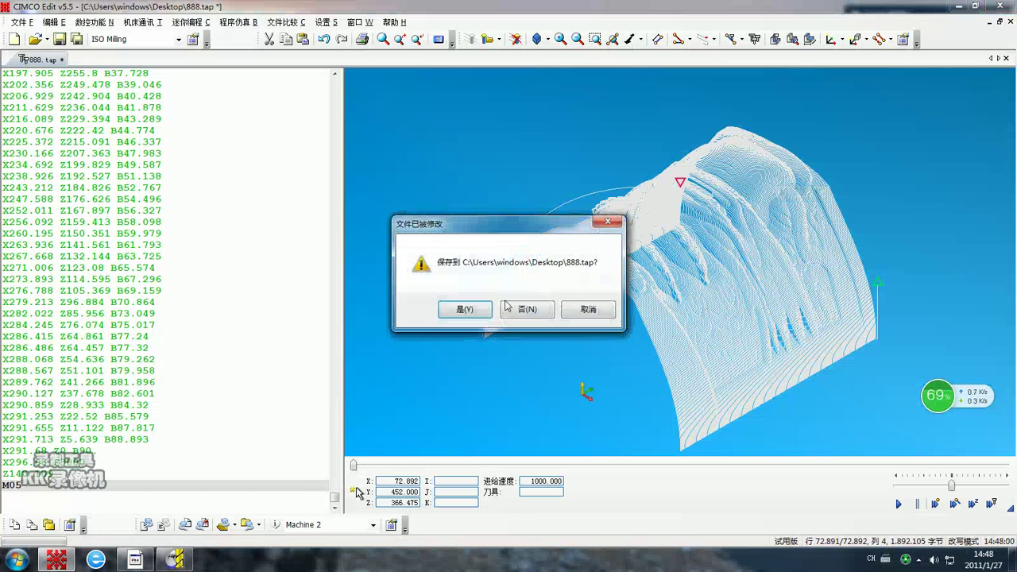
left_click(475, 313)
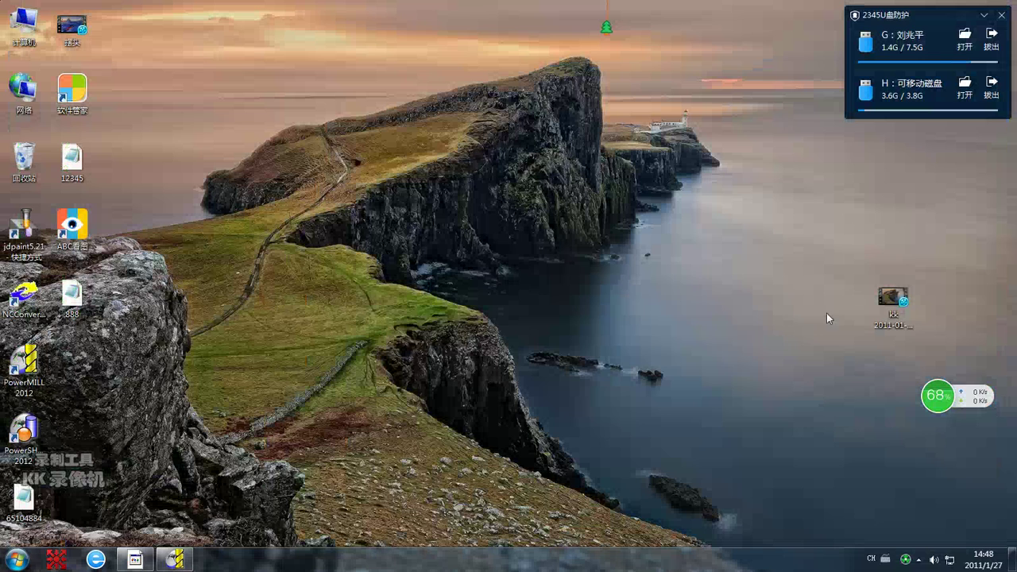
left_click(135, 559)
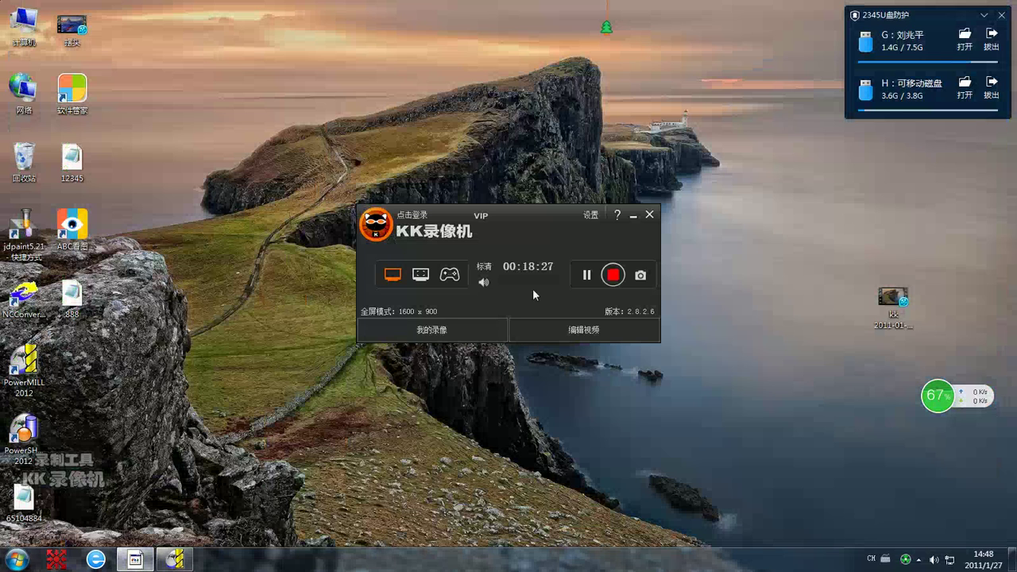